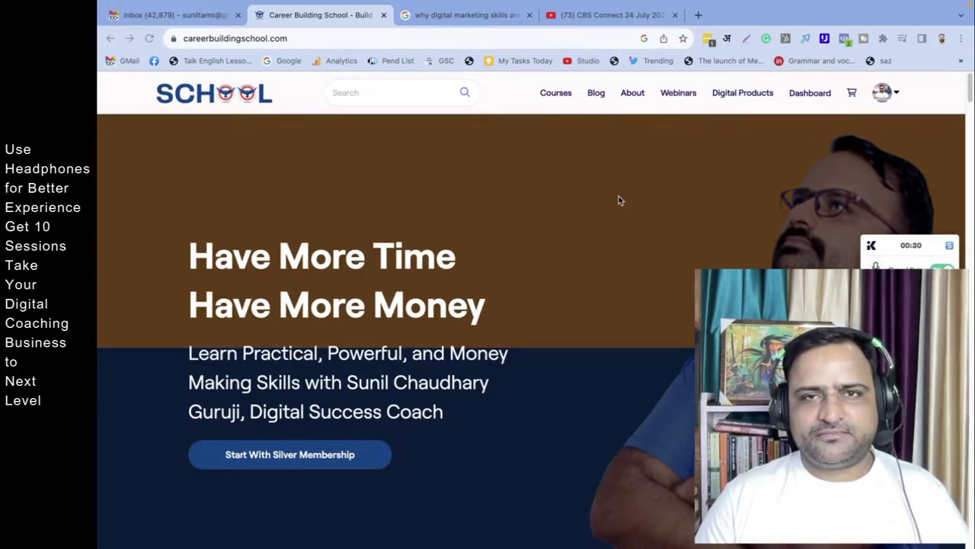
Step: Go from the site to the admin dashboard and open Manage website, showing the June, Vellum, Showstopper and Pulse themes
{"action": "scroll", "coordinate": [527, 281], "scroll_direction": "down", "scroll_amount": 20}
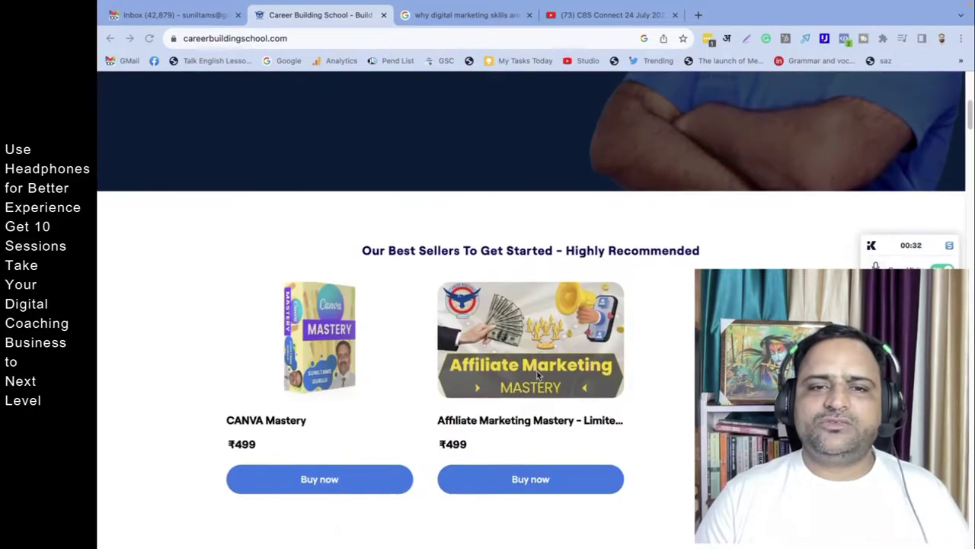
{"action": "scroll", "coordinate": [554, 415], "scroll_direction": "up", "scroll_amount": 20}
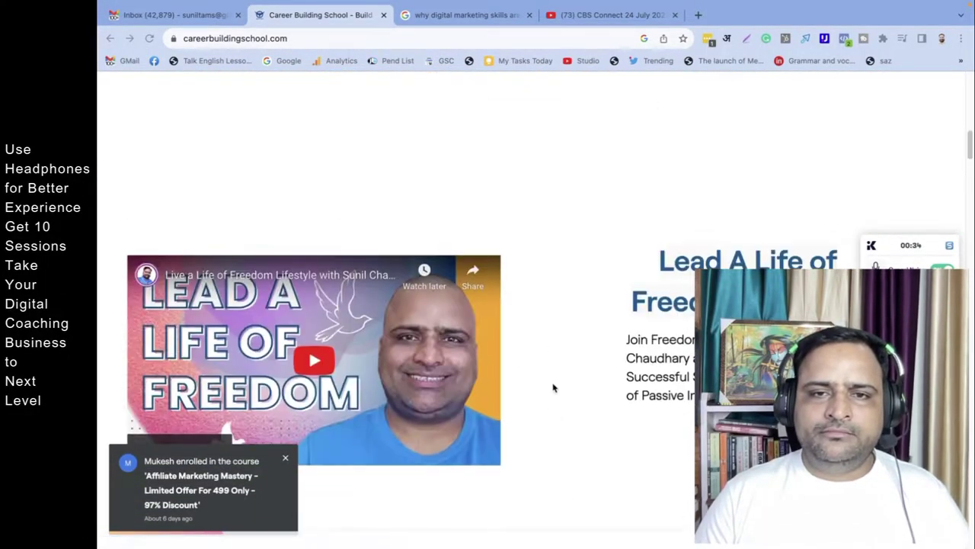
{"action": "scroll", "coordinate": [557, 382], "scroll_direction": "down", "scroll_amount": 15}
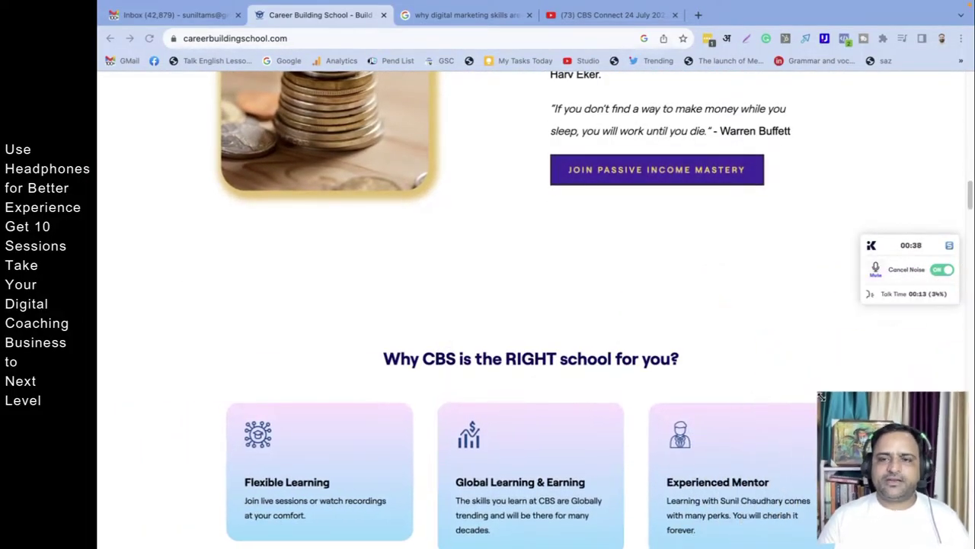
{"action": "scroll", "coordinate": [684, 403], "scroll_direction": "up", "scroll_amount": 10}
{"action": "scroll", "coordinate": [655, 426], "scroll_direction": "down", "scroll_amount": 10}
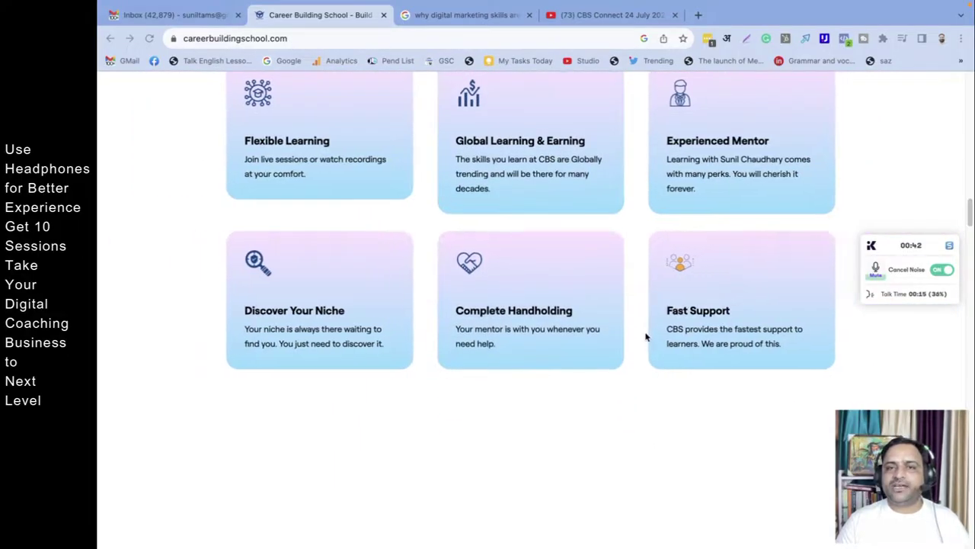
{"action": "scroll", "coordinate": [646, 336], "scroll_direction": "down", "scroll_amount": 6}
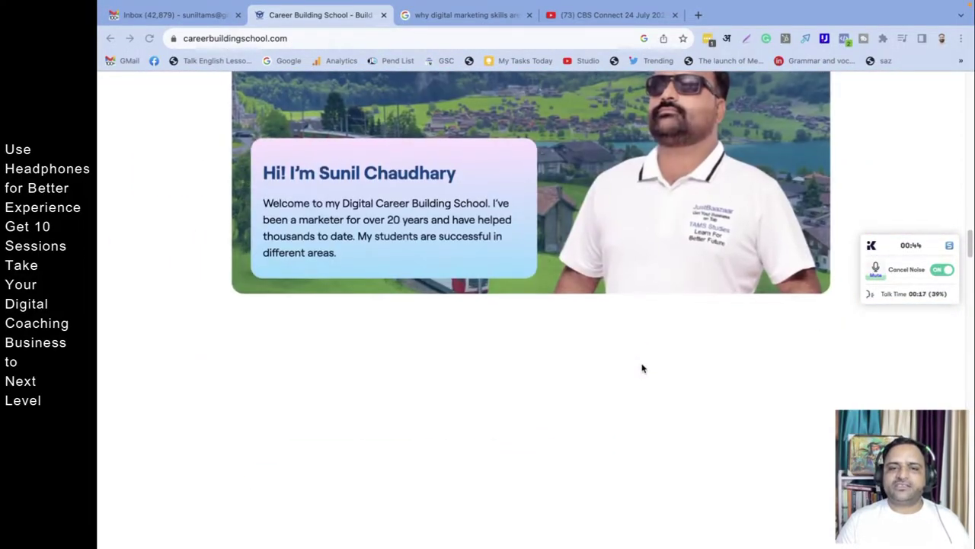
{"action": "scroll", "coordinate": [642, 368], "scroll_direction": "down", "scroll_amount": 10}
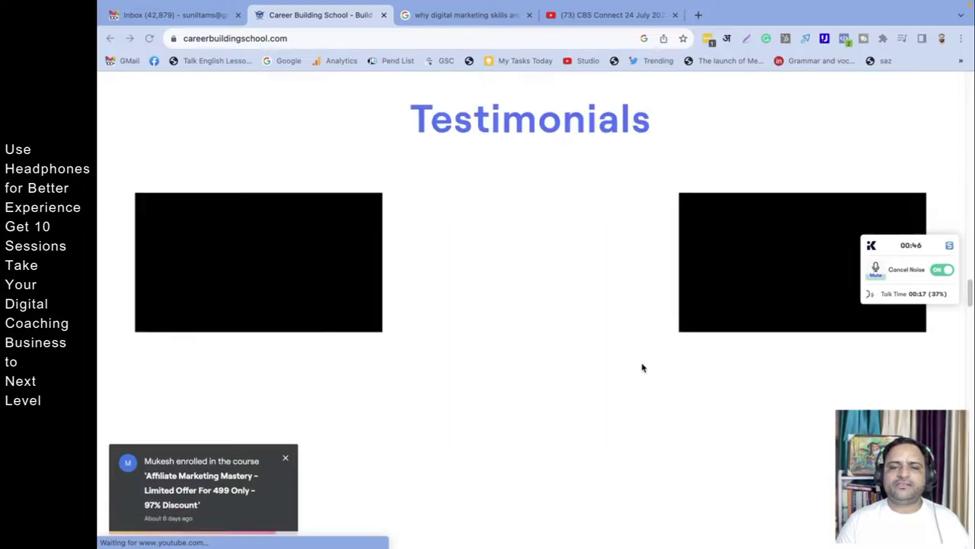
{"action": "scroll", "coordinate": [641, 368], "scroll_direction": "down", "scroll_amount": 7}
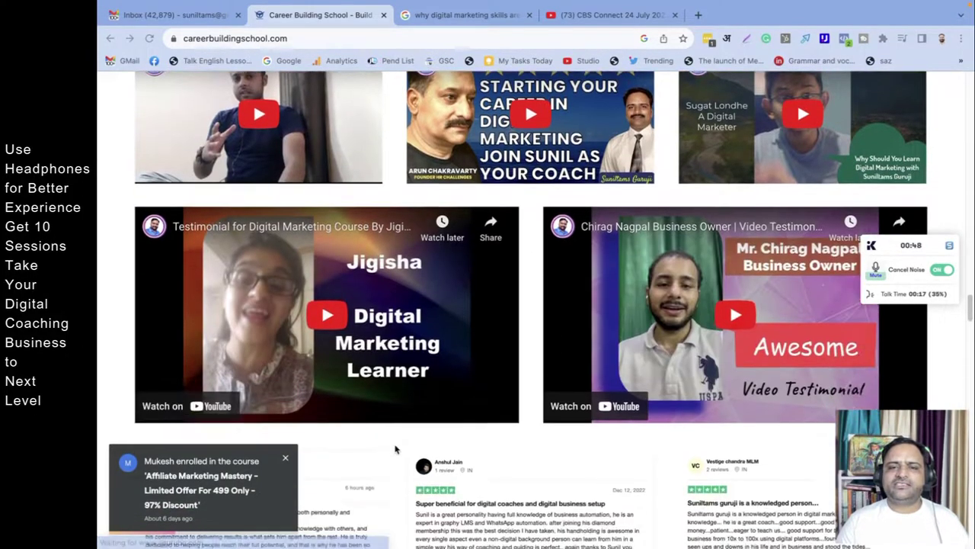
{"action": "scroll", "coordinate": [402, 446], "scroll_direction": "down", "scroll_amount": 9}
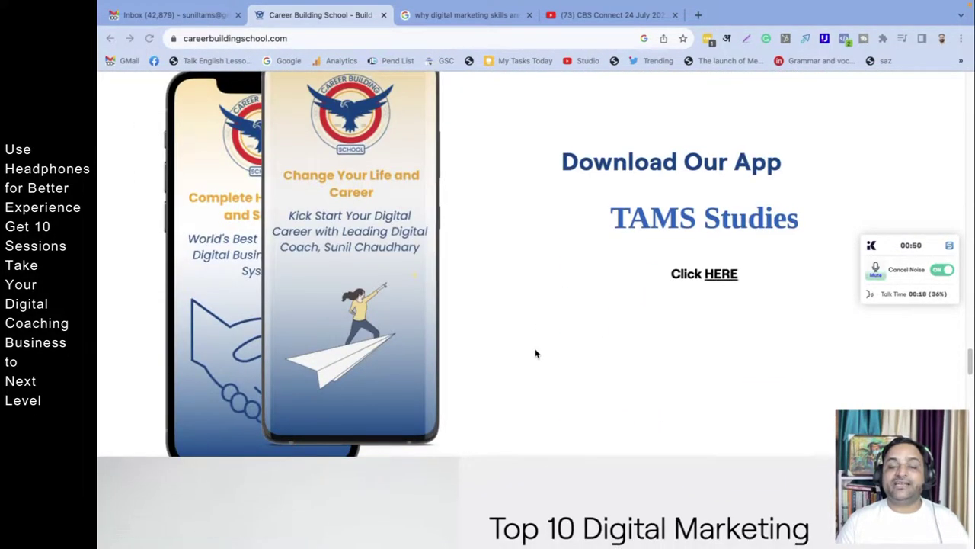
{"action": "scroll", "coordinate": [536, 355], "scroll_direction": "down", "scroll_amount": 8}
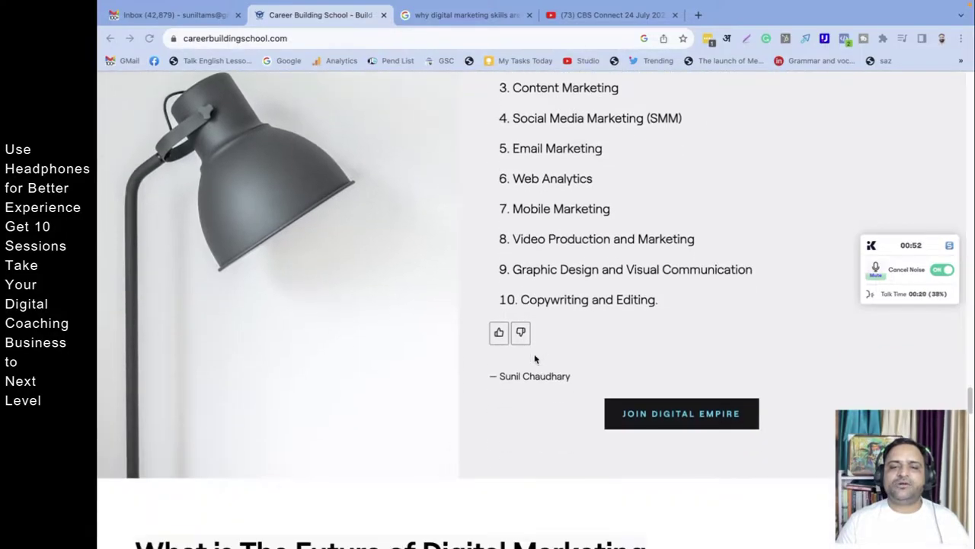
{"action": "scroll", "coordinate": [534, 358], "scroll_direction": "down", "scroll_amount": 12}
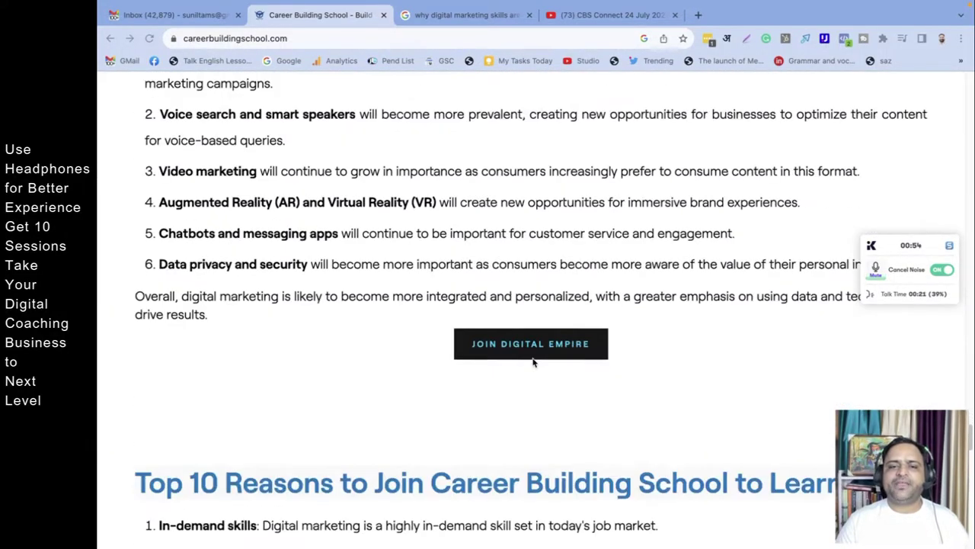
{"action": "scroll", "coordinate": [610, 354], "scroll_direction": "up", "scroll_amount": 20}
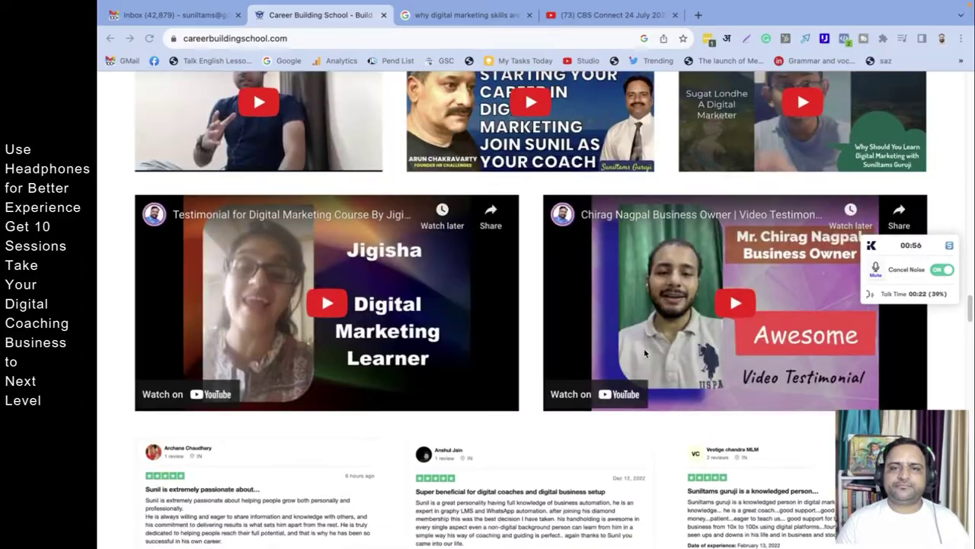
{"action": "scroll", "coordinate": [645, 353], "scroll_direction": "up", "scroll_amount": 10}
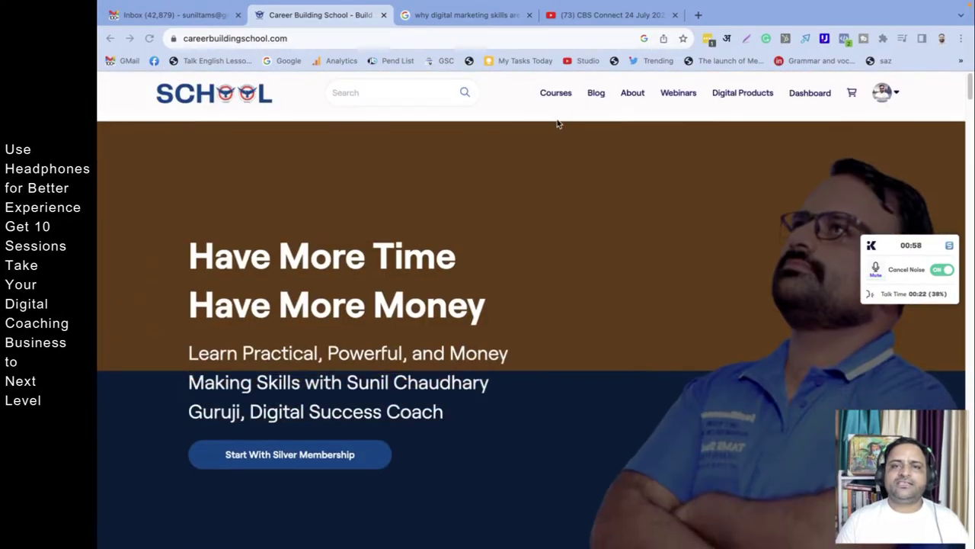
{"action": "left_click", "coordinate": [810, 96]}
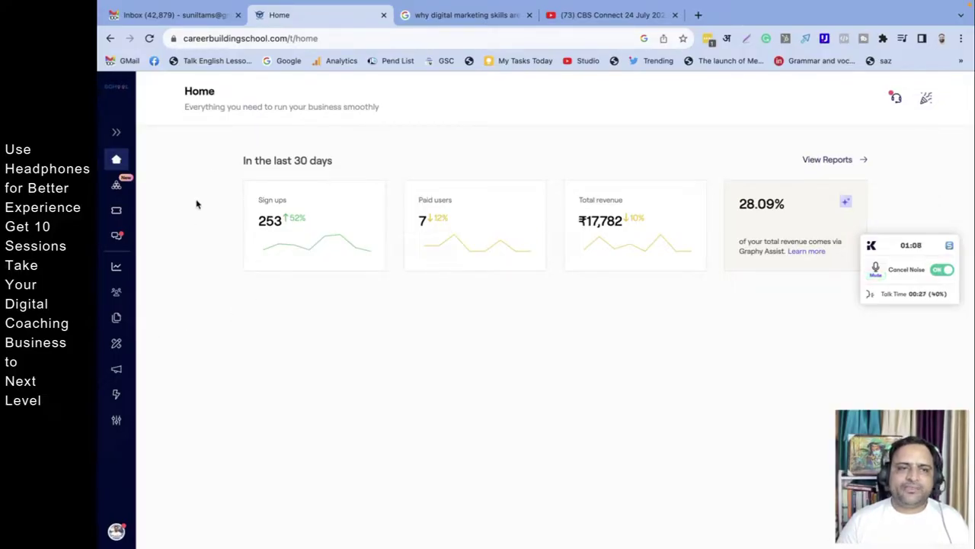
{"action": "left_click", "coordinate": [117, 344]}
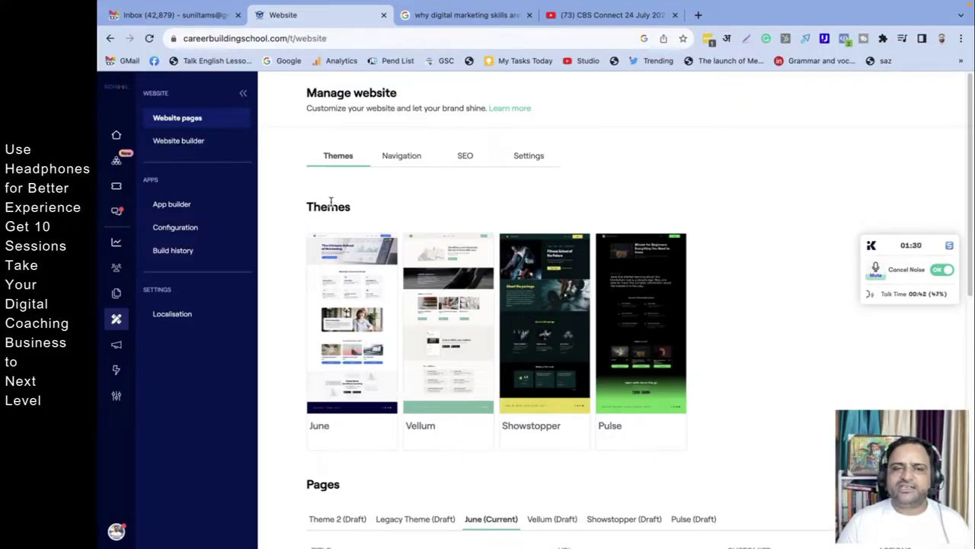
{"action": "mouse_move", "coordinate": [504, 250]}
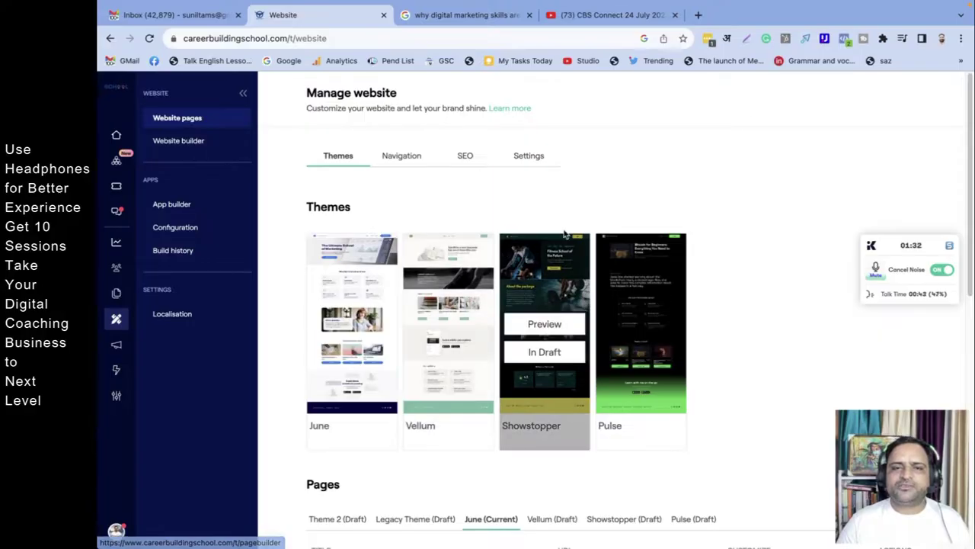
Step: Open Website builder and review the school's 12 pages with their URLs and publish status
{"action": "left_click", "coordinate": [180, 143]}
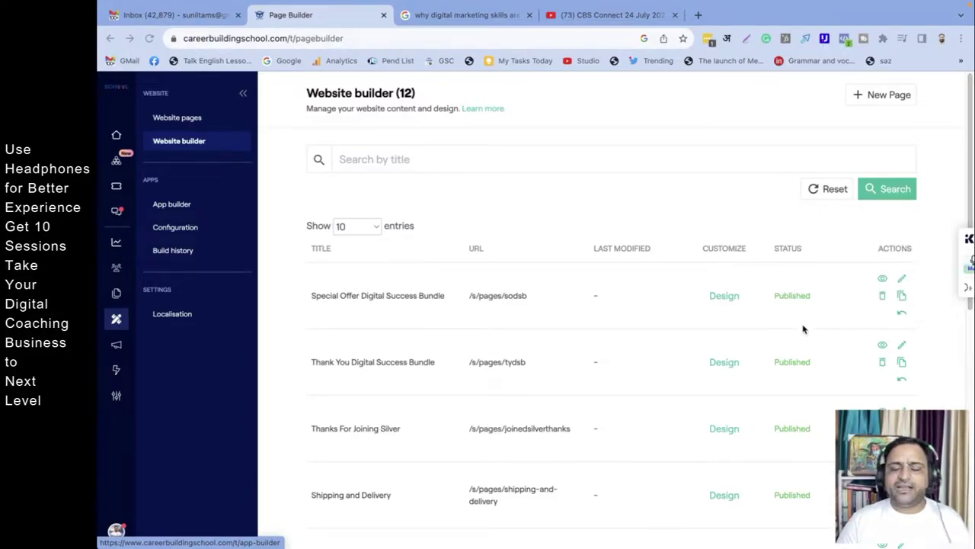
{"action": "scroll", "coordinate": [628, 373], "scroll_direction": "down", "scroll_amount": 6}
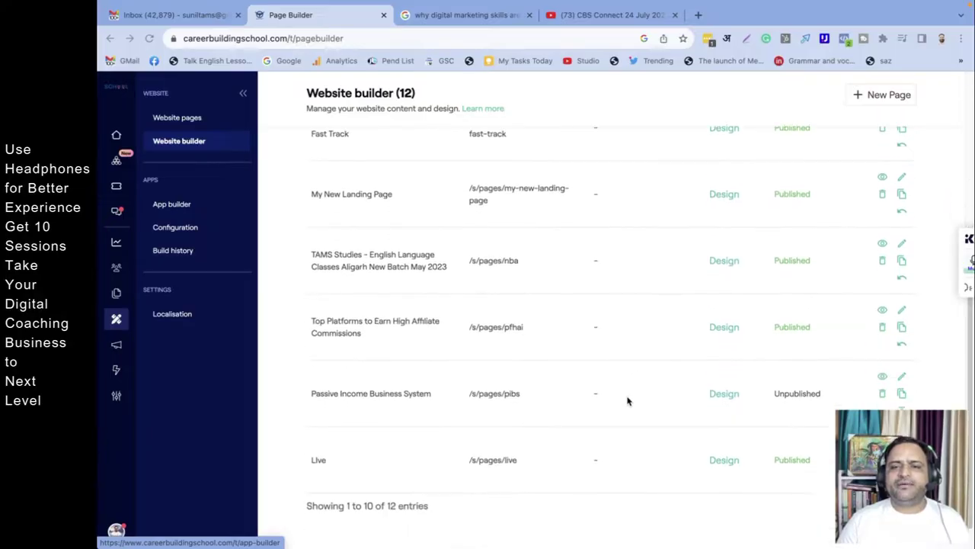
{"action": "scroll", "coordinate": [637, 401], "scroll_direction": "up", "scroll_amount": 6}
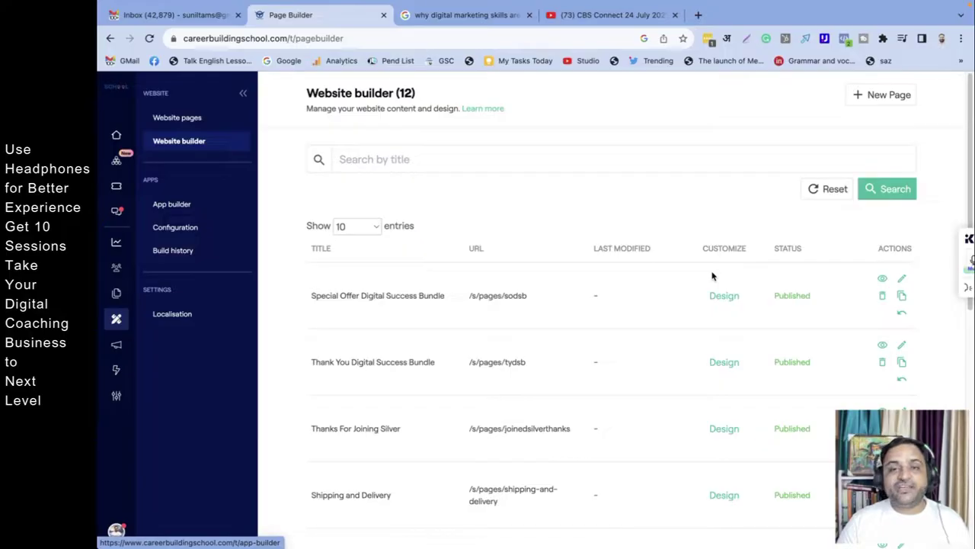
Step: Start a new page titled 'How to Create a Landing Page in Graphy'
{"action": "left_click", "coordinate": [876, 96]}
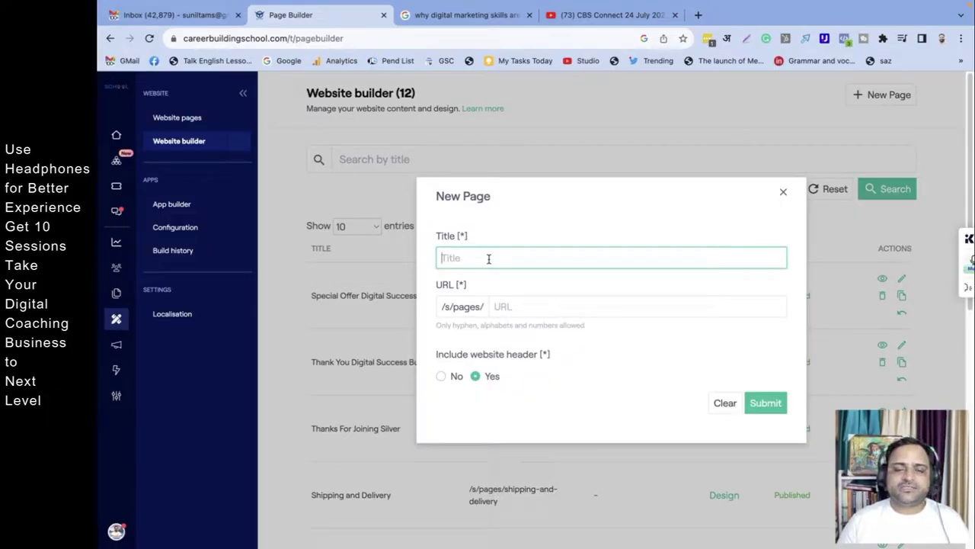
{"action": "type", "text": "How to Create a Landing Page in "}
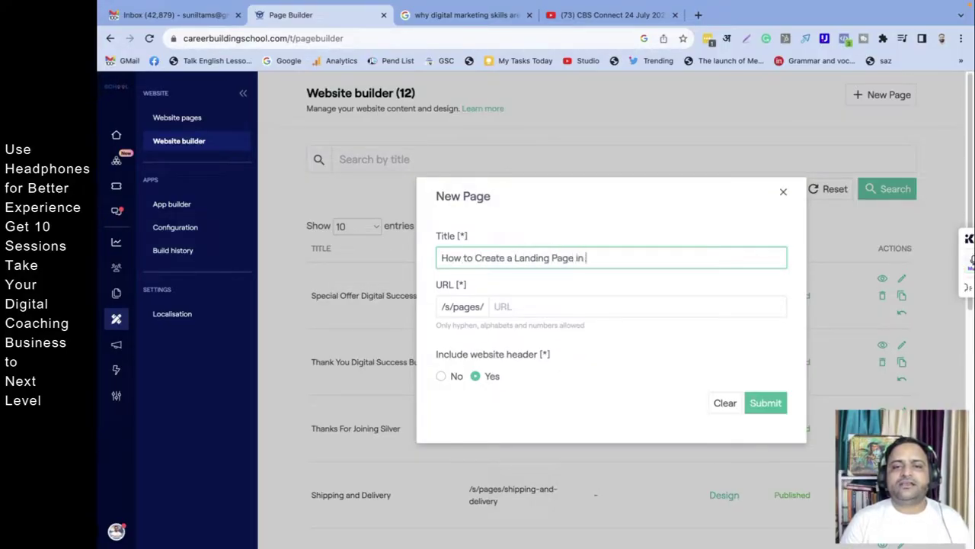
{"action": "type", "text": "Graphy"}
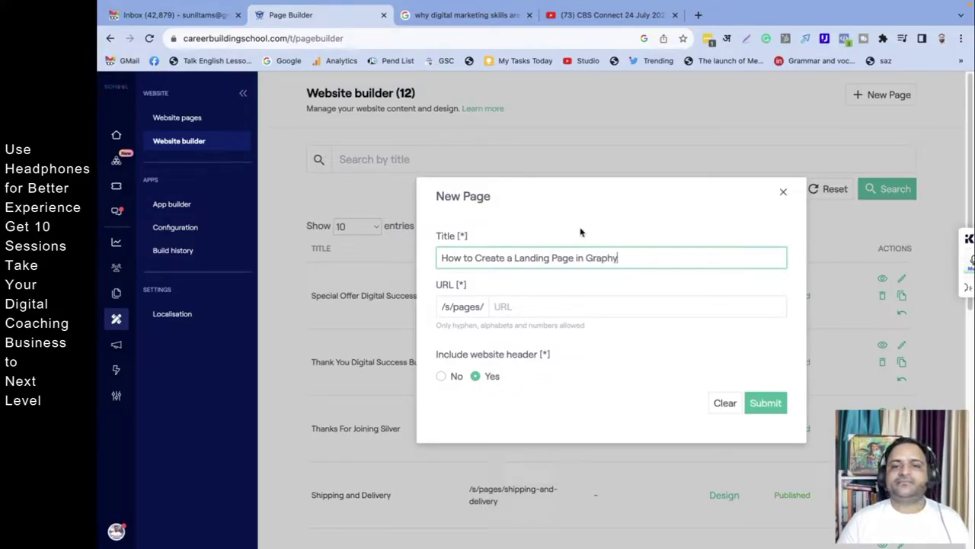
Step: Set the page URL to 'how-to-create-a-landing-page-in-graphy-lms'
{"action": "triple_click", "coordinate": [572, 258]}
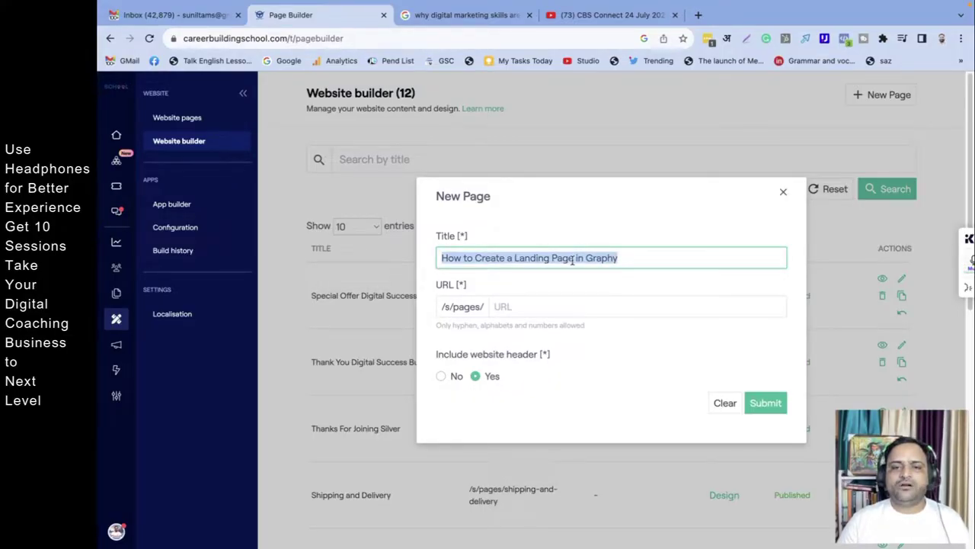
{"action": "left_click", "coordinate": [554, 306]}
{"action": "triple_click", "coordinate": [507, 256]}
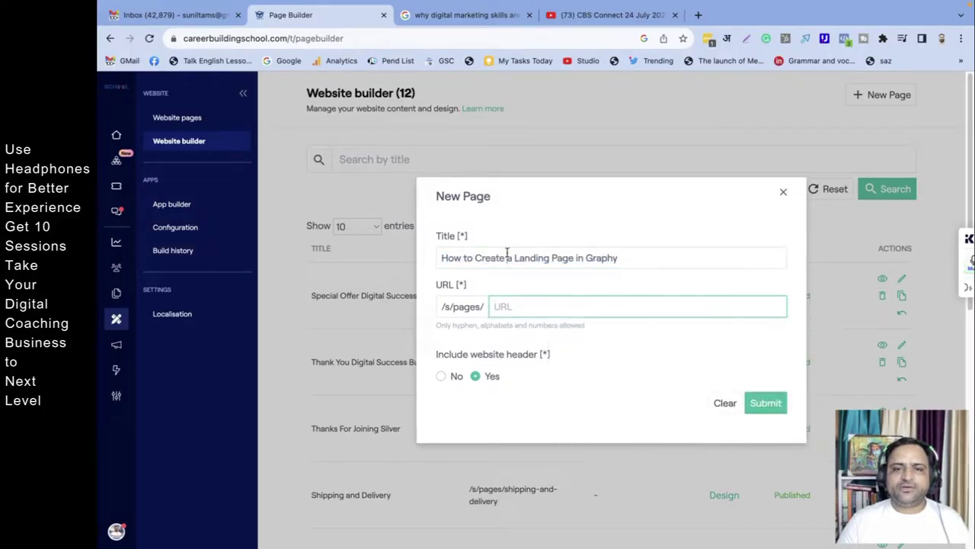
{"action": "key", "text": "ctrl+c"}
{"action": "left_click", "coordinate": [535, 307]}
{"action": "key", "text": "ctrl+v"}
{"action": "left_click", "coordinate": [611, 374]}
{"action": "left_click", "coordinate": [535, 304]}
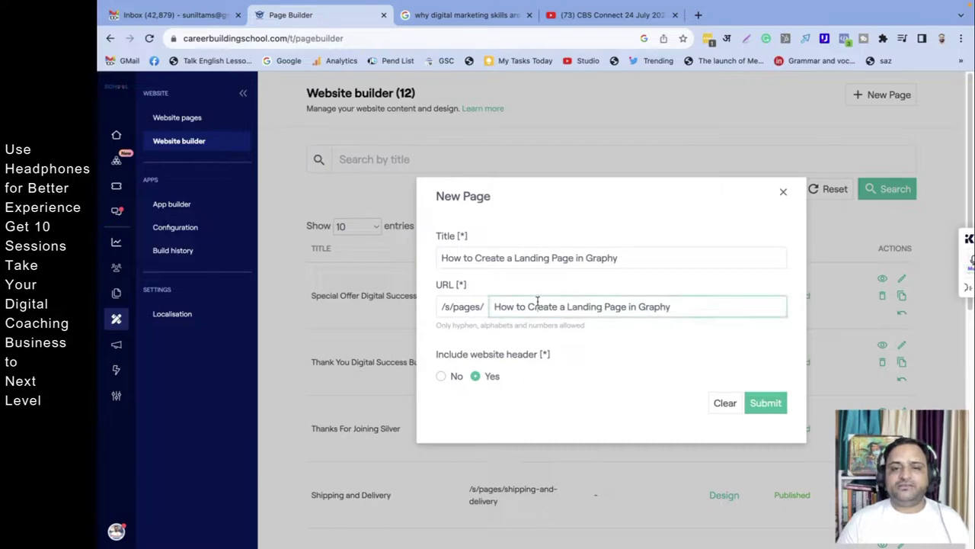
{"action": "triple_click", "coordinate": [536, 305]}
{"action": "type", "text": "h"}
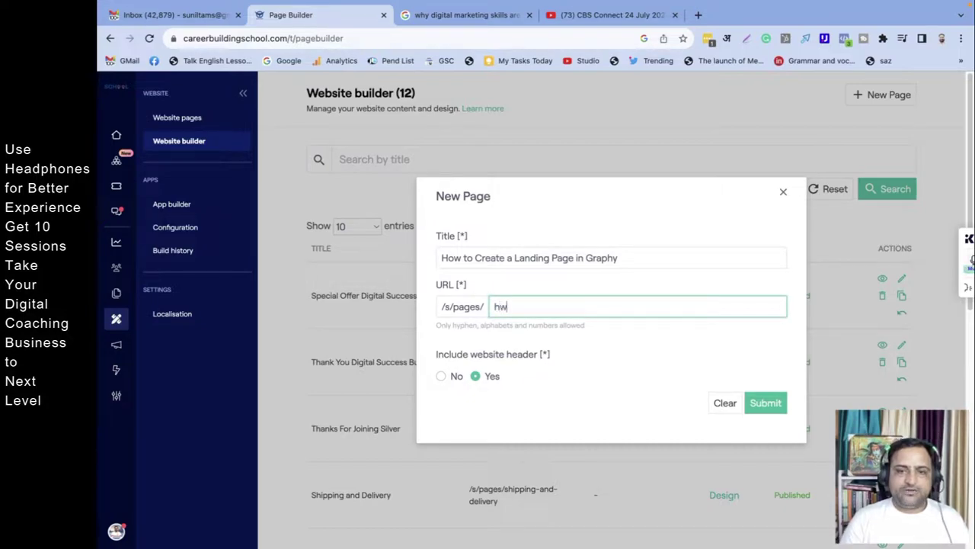
{"action": "type", "text": "ow-to-create"}
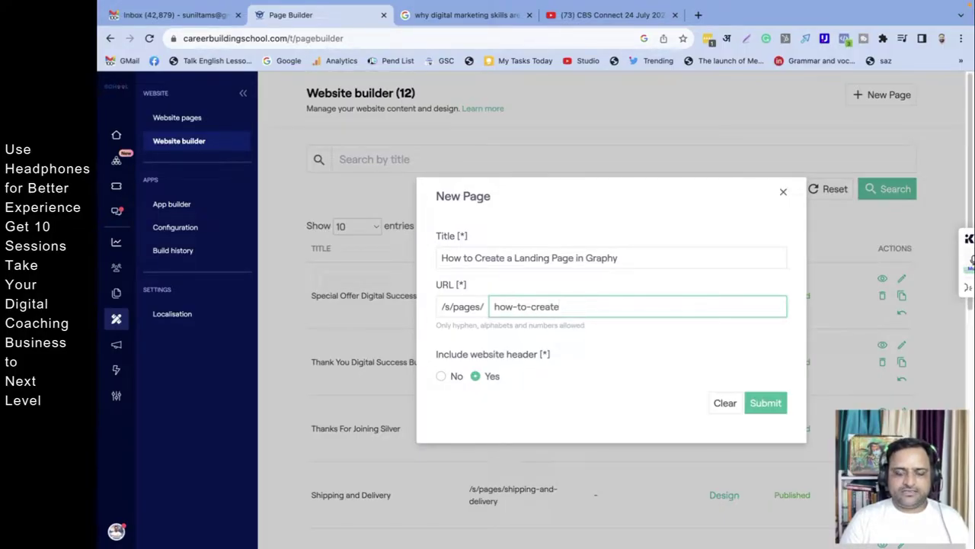
{"action": "type", "text": "-a"}
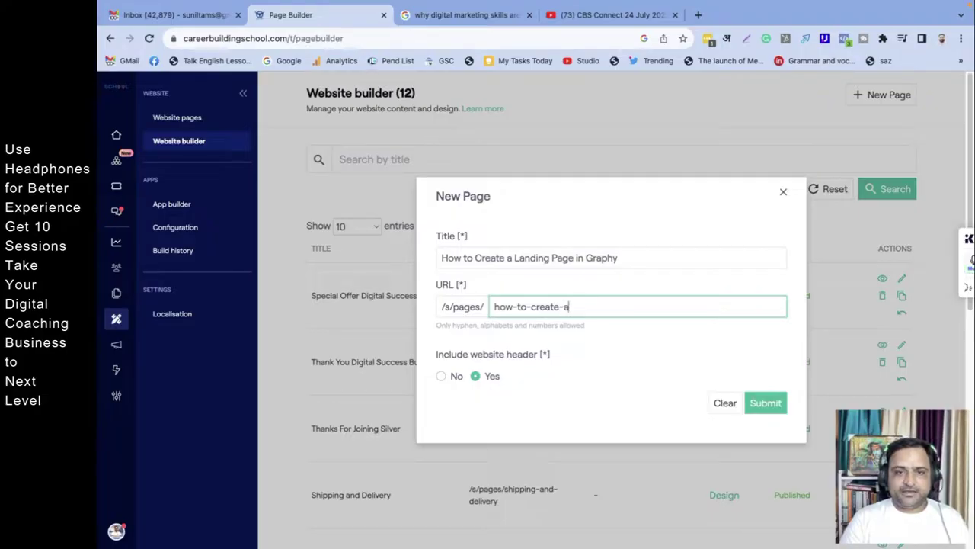
{"action": "type", "text": "-landing-page"}
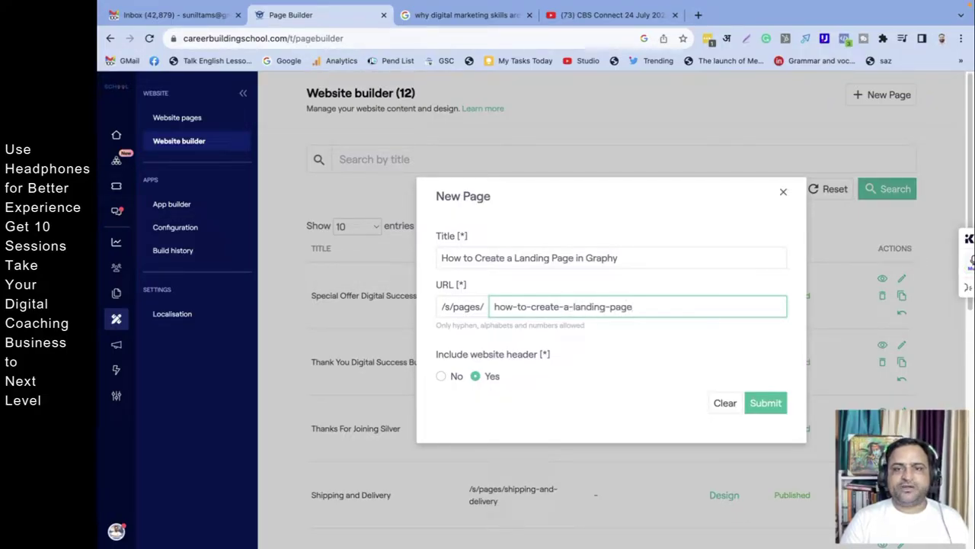
{"action": "type", "text": "-in"}
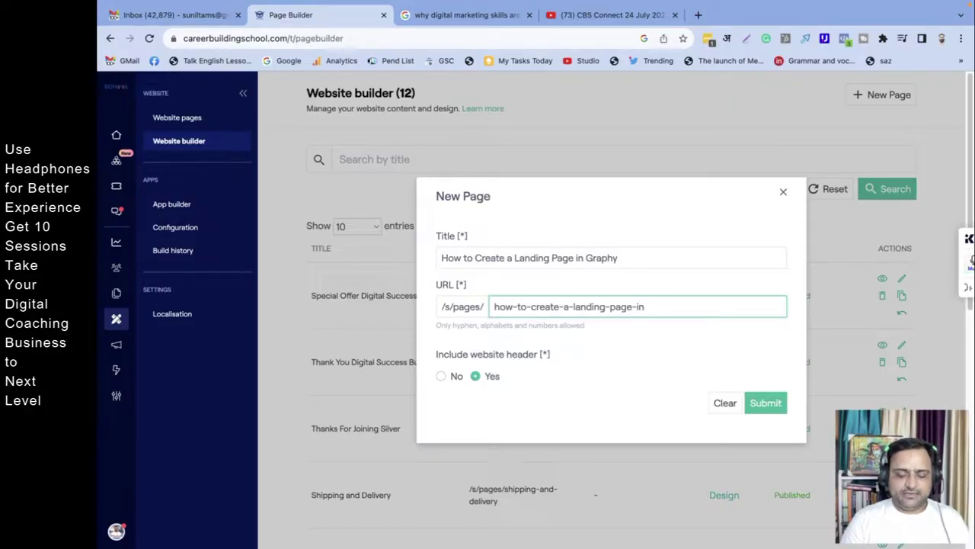
{"action": "type", "text": "-graphy-lms"}
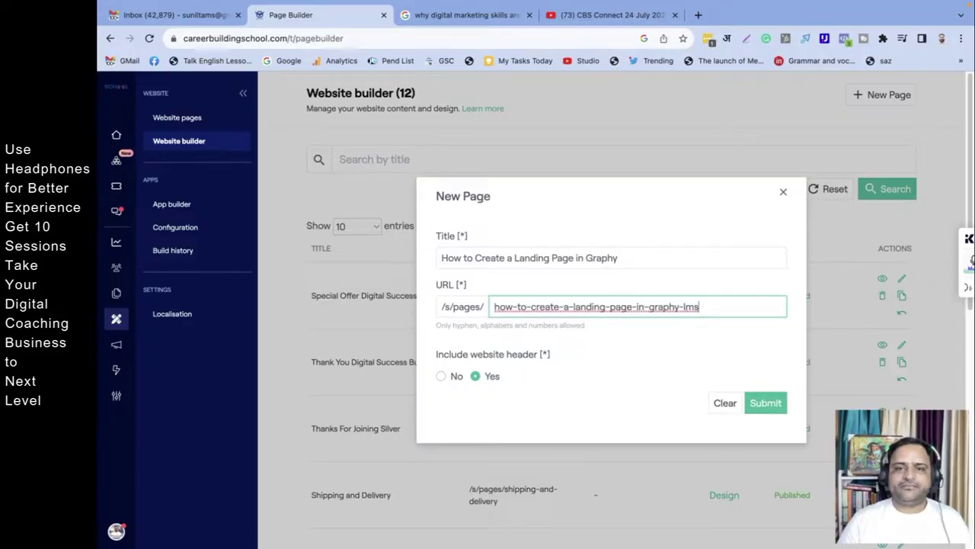
{"action": "left_click", "coordinate": [616, 214]}
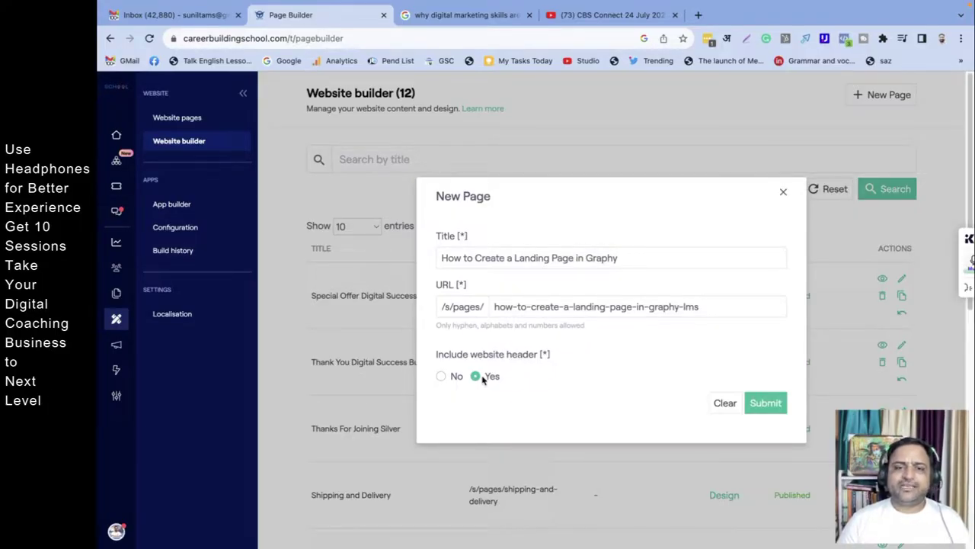
Step: Set Include website header to No and submit the new page
{"action": "left_click", "coordinate": [441, 377]}
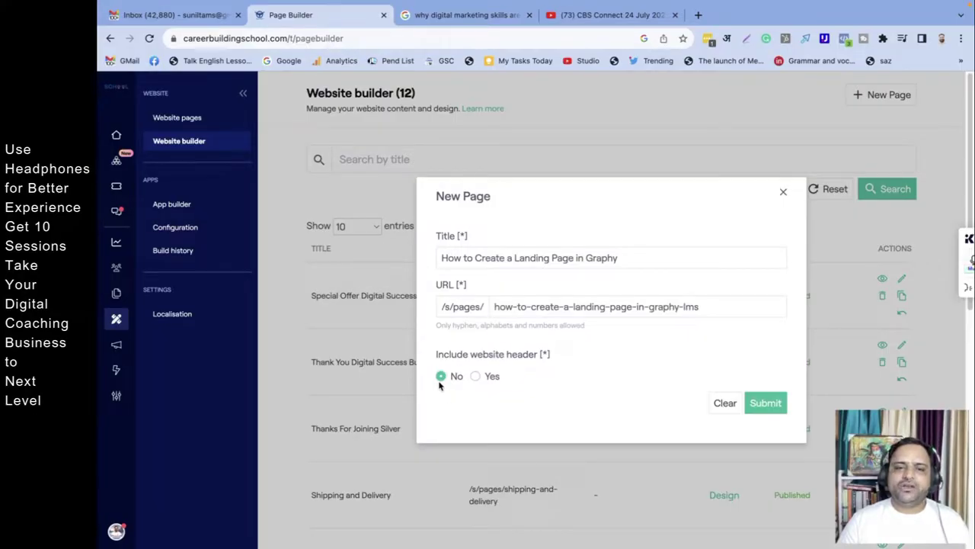
{"action": "left_click", "coordinate": [765, 408]}
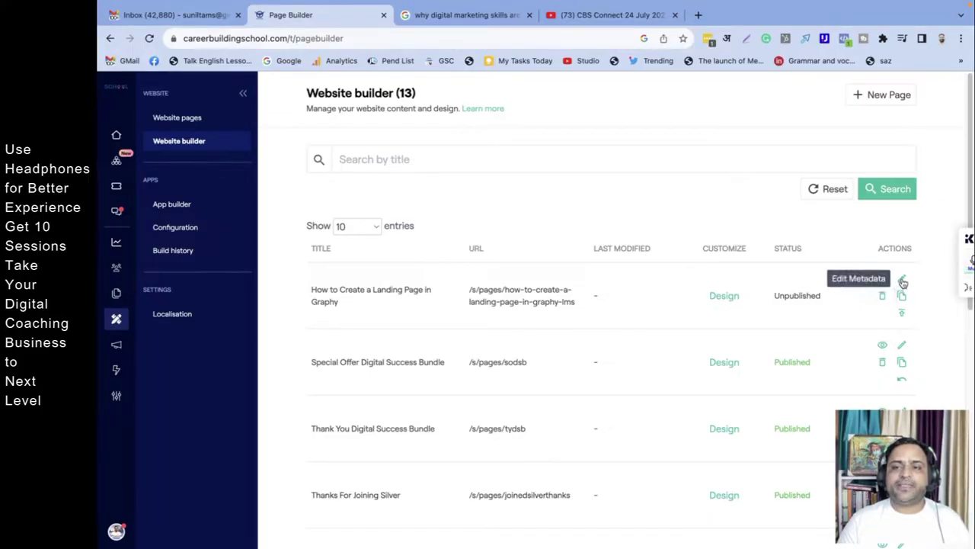
{"action": "left_click", "coordinate": [902, 280]}
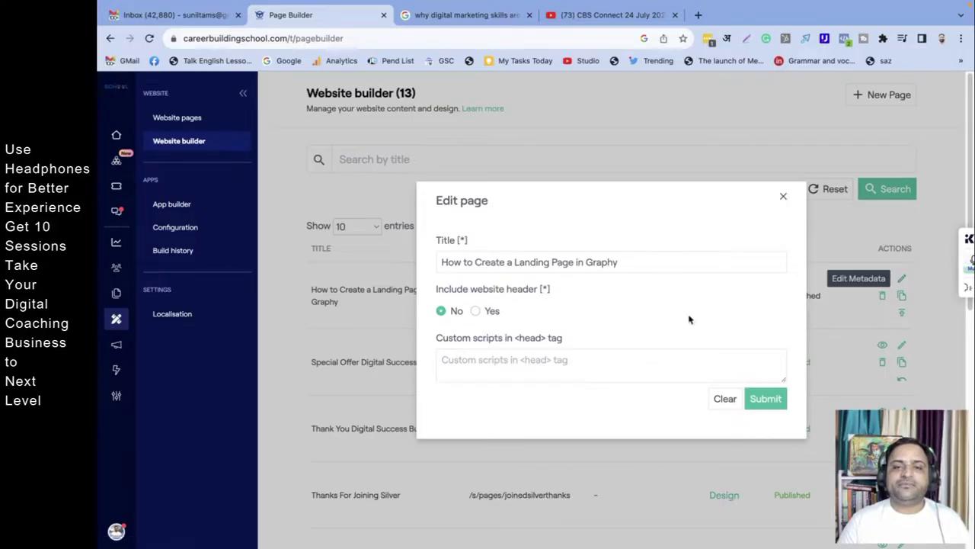
{"action": "left_click", "coordinate": [562, 365]}
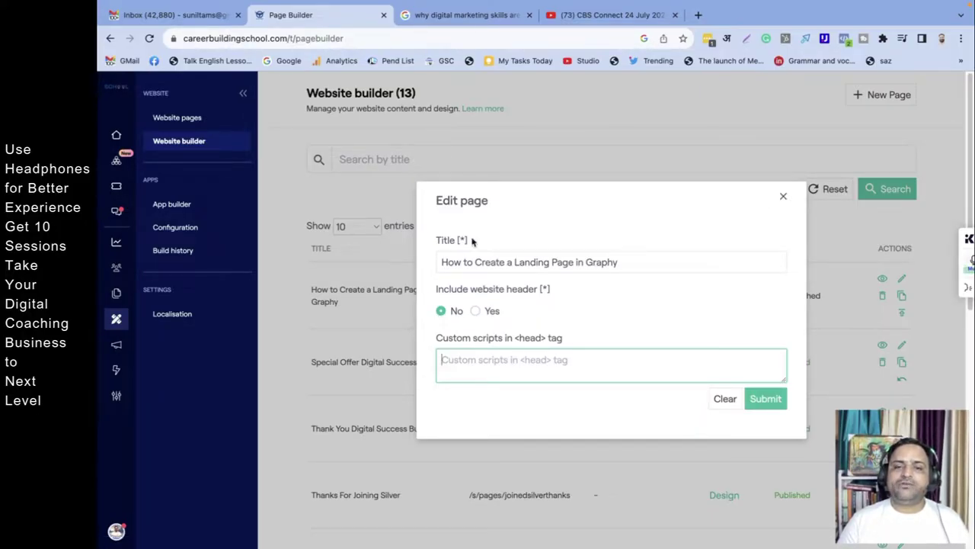
{"action": "left_click", "coordinate": [783, 196]}
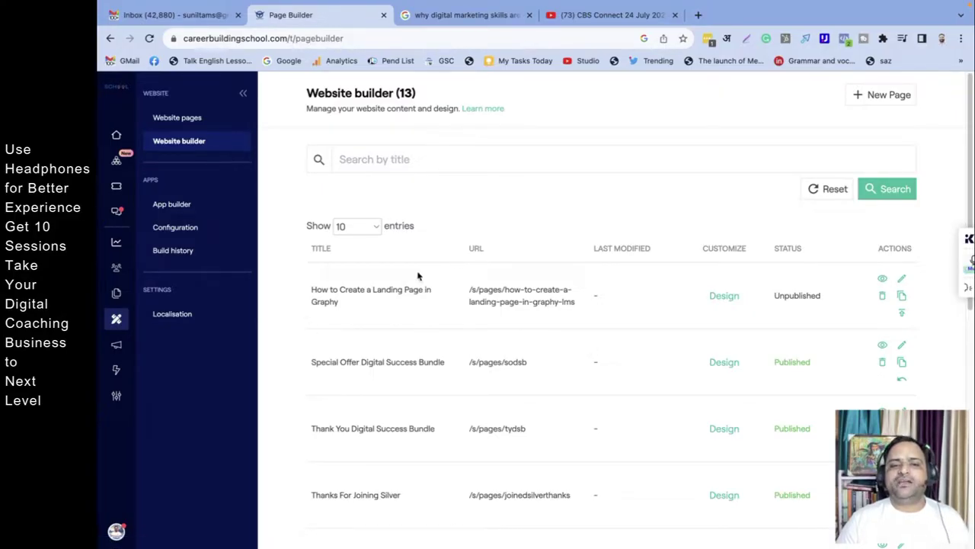
Step: Open the 'How to Create a Landing Page in Graphy' page in the designer and scroll its preview
{"action": "left_click", "coordinate": [731, 300]}
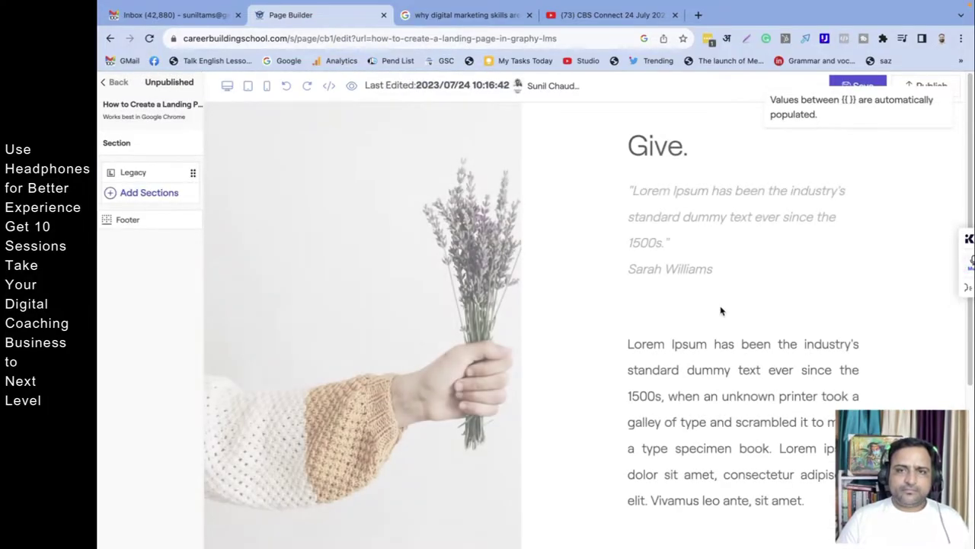
{"action": "scroll", "coordinate": [721, 310], "scroll_direction": "down", "scroll_amount": 3}
{"action": "scroll", "coordinate": [662, 346], "scroll_direction": "up", "scroll_amount": 3}
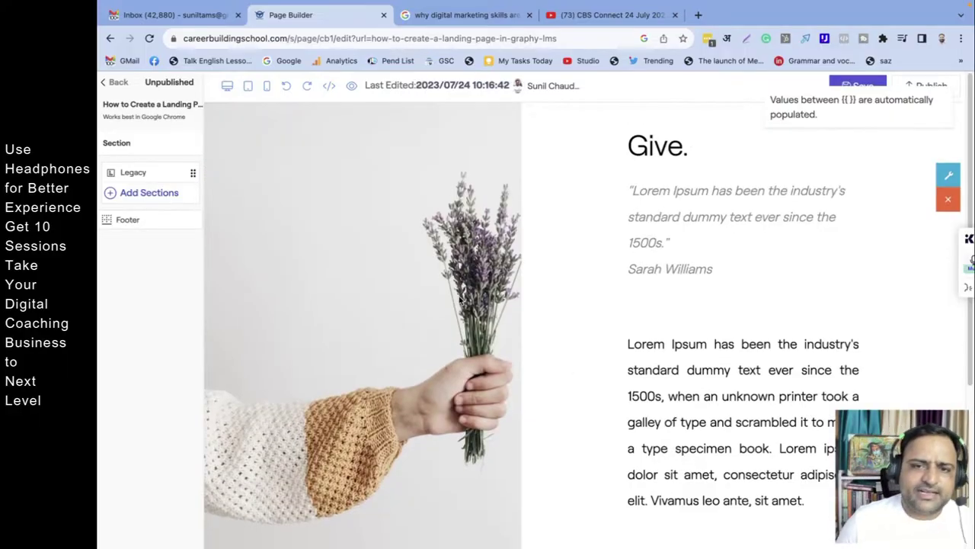
{"action": "scroll", "coordinate": [662, 357], "scroll_direction": "down", "scroll_amount": 4}
{"action": "scroll", "coordinate": [605, 355], "scroll_direction": "up", "scroll_amount": 4}
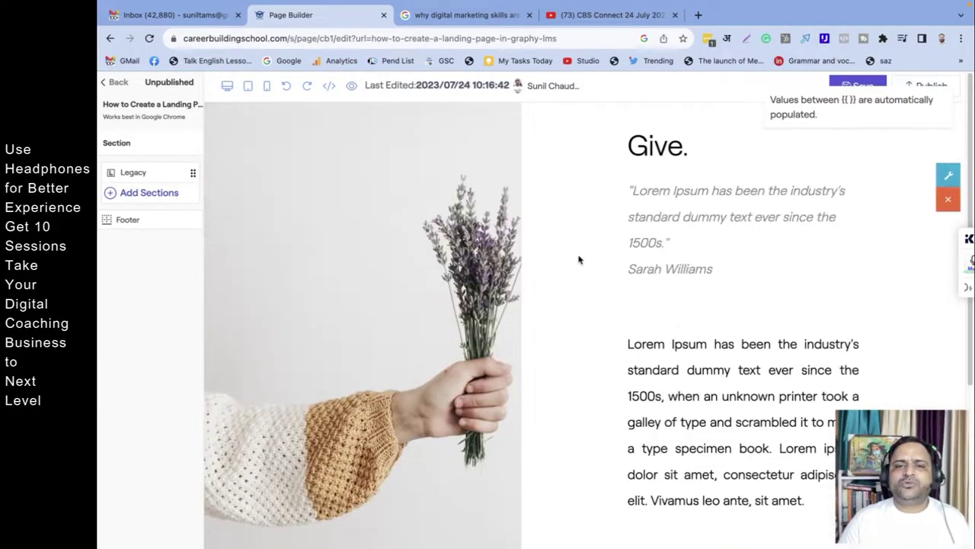
{"action": "scroll", "coordinate": [712, 394], "scroll_direction": "down", "scroll_amount": 4}
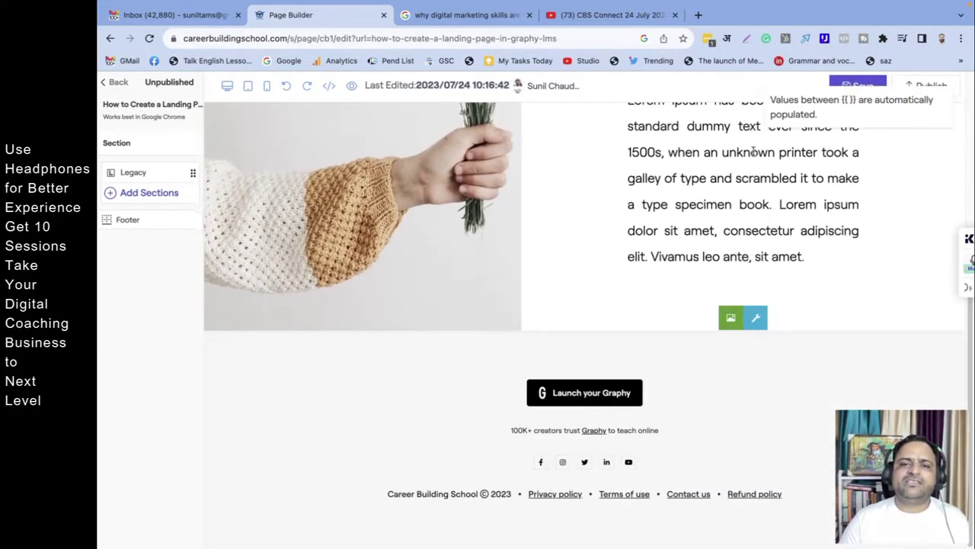
{"action": "scroll", "coordinate": [691, 373], "scroll_direction": "up", "scroll_amount": 4}
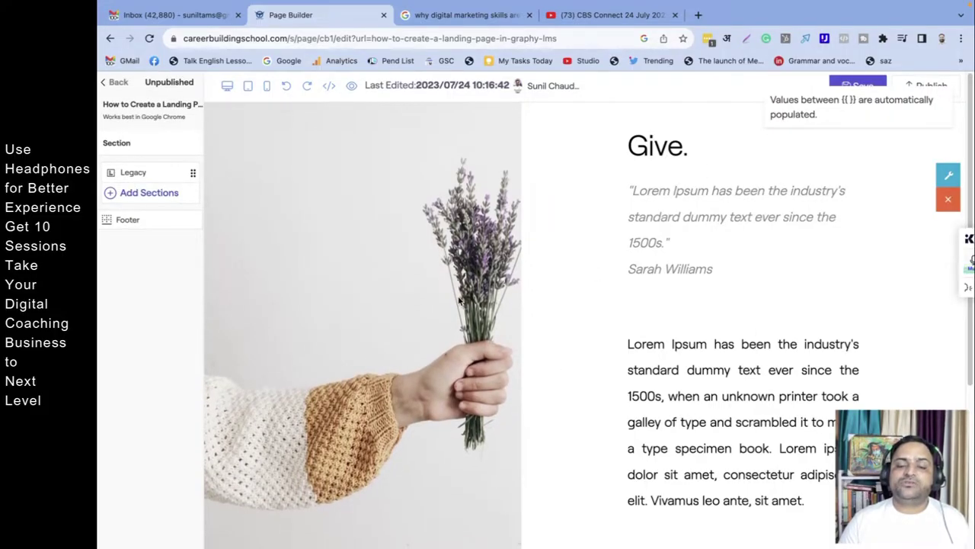
Step: Delete the default Give. section and confirm the deletion
{"action": "scroll", "coordinate": [474, 296], "scroll_direction": "down", "scroll_amount": 1}
{"action": "scroll", "coordinate": [514, 320], "scroll_direction": "up", "scroll_amount": 1}
{"action": "left_click", "coordinate": [947, 199]}
{"action": "left_click", "coordinate": [943, 203]}
{"action": "left_click", "coordinate": [948, 199]}
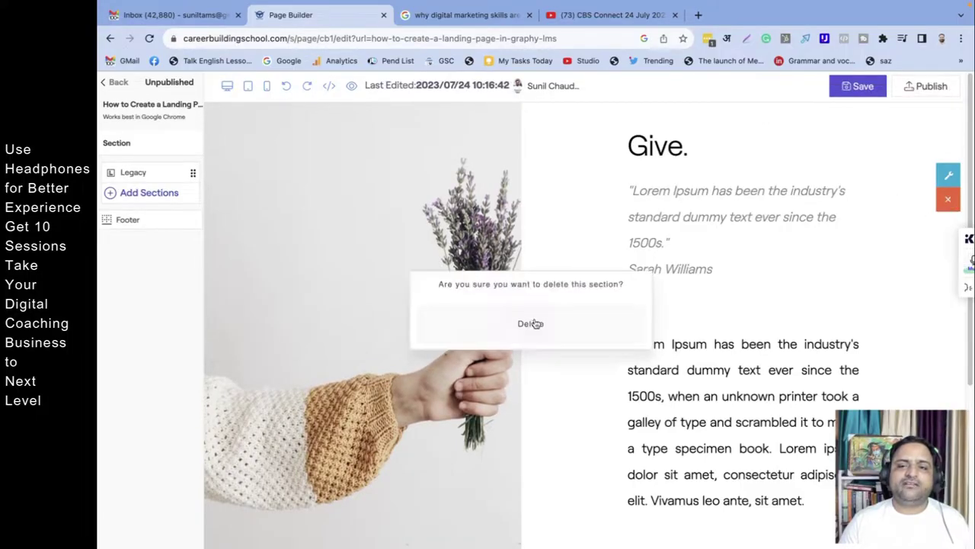
{"action": "left_click", "coordinate": [536, 326]}
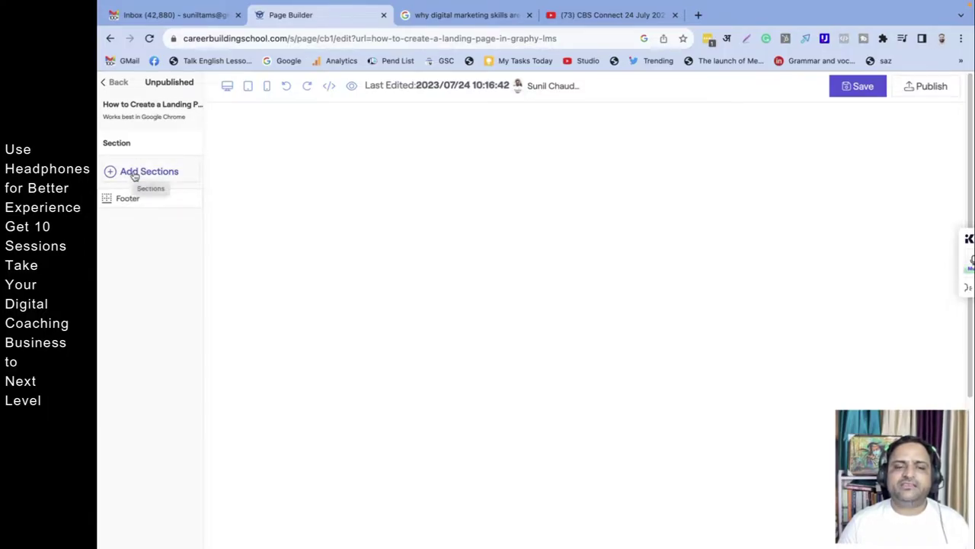
Step: Open the Add Section panel listing Header, Slider, Video, Forms, Photos and Pricing
{"action": "left_click", "coordinate": [134, 175]}
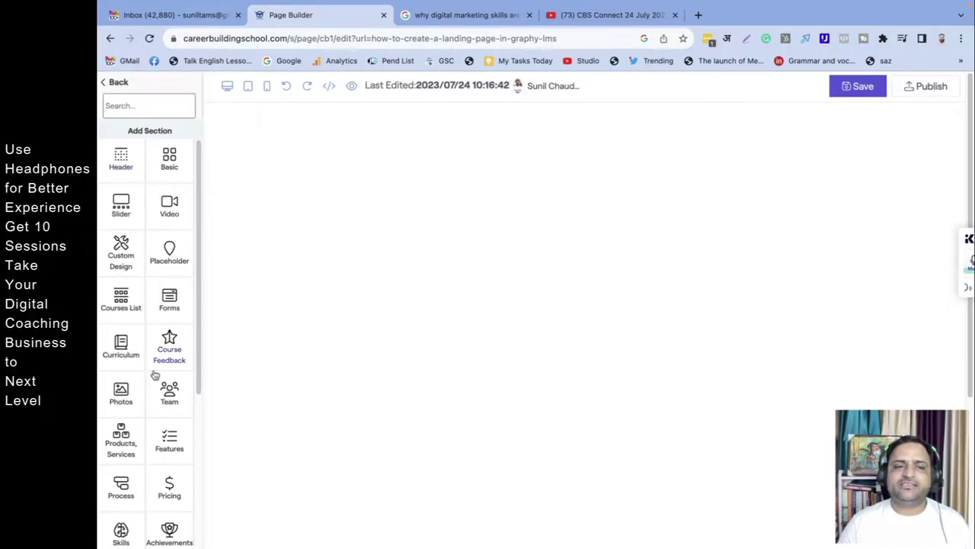
{"action": "scroll", "coordinate": [167, 445], "scroll_direction": "down", "scroll_amount": 3}
{"action": "scroll", "coordinate": [130, 381], "scroll_direction": "up", "scroll_amount": 3}
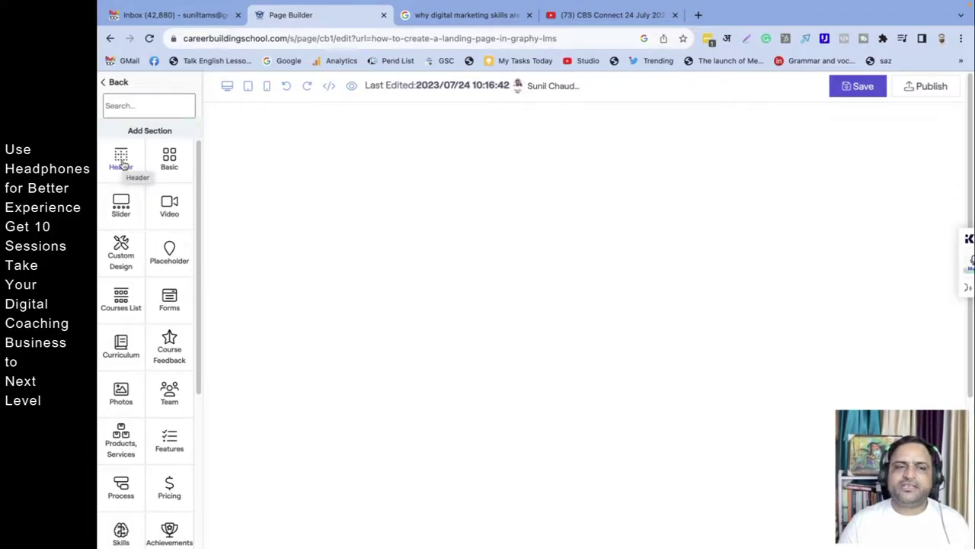
Step: Browse the Header templates such as Bold. Better., Take A Break and Modern Home Decor
{"action": "left_click", "coordinate": [122, 163]}
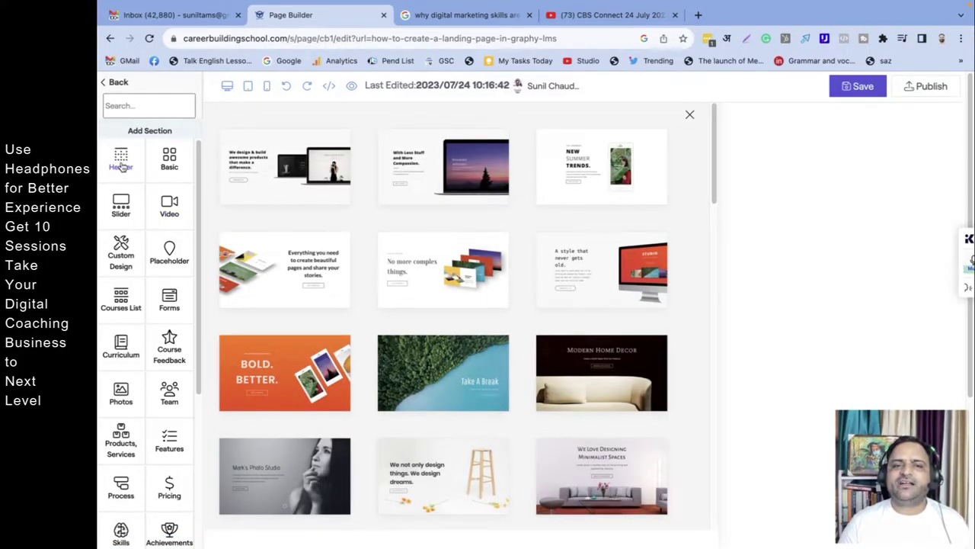
{"action": "scroll", "coordinate": [399, 313], "scroll_direction": "down", "scroll_amount": 3}
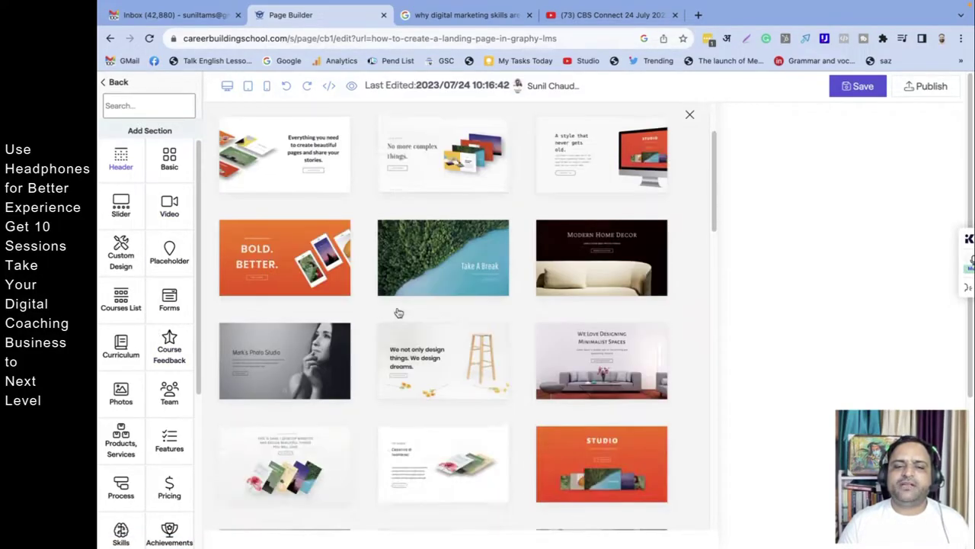
{"action": "scroll", "coordinate": [398, 320], "scroll_direction": "down", "scroll_amount": 15}
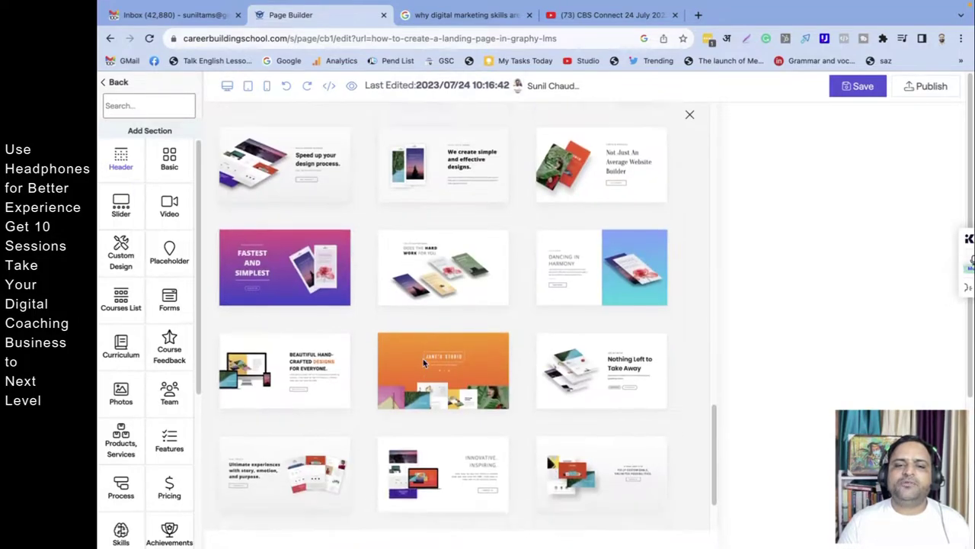
{"action": "scroll", "coordinate": [424, 362], "scroll_direction": "down", "scroll_amount": 2}
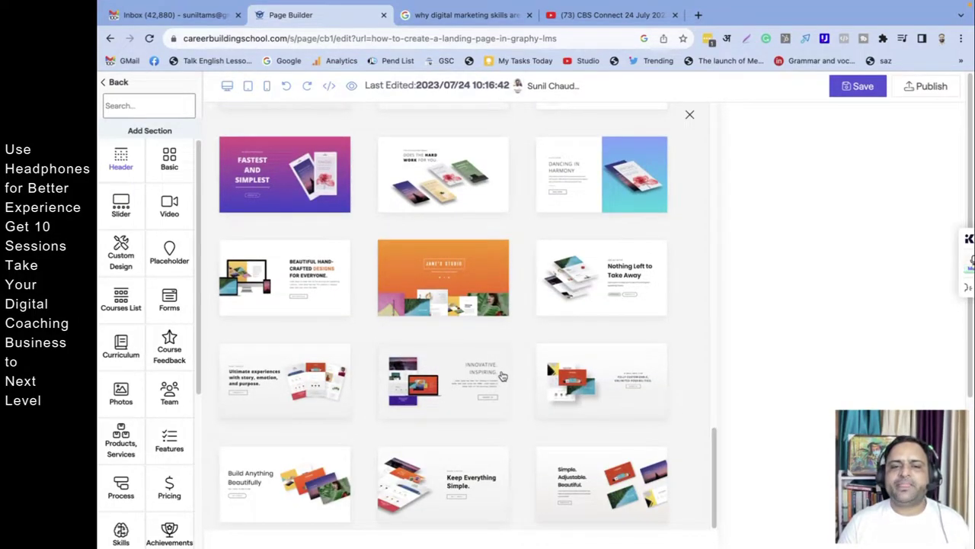
{"action": "scroll", "coordinate": [502, 377], "scroll_direction": "up", "scroll_amount": 4}
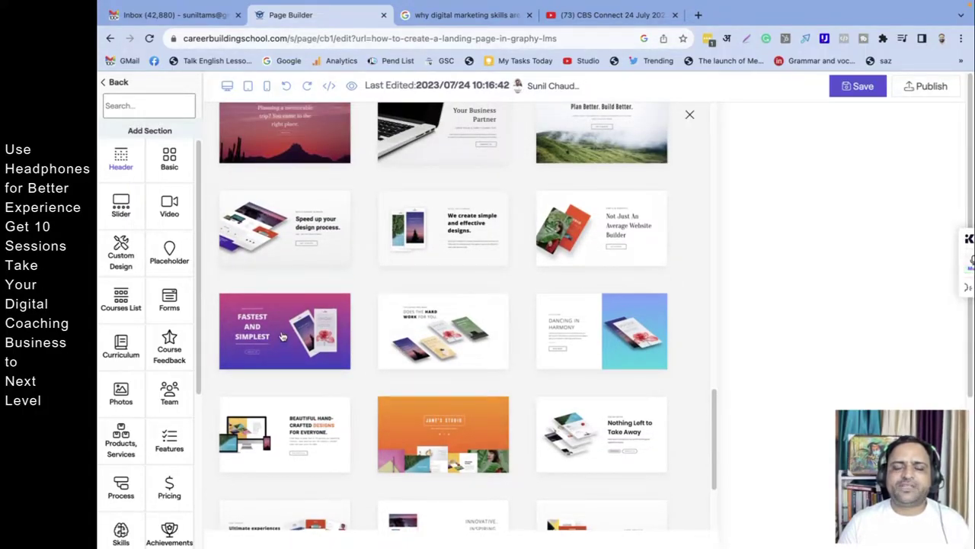
{"action": "scroll", "coordinate": [304, 320], "scroll_direction": "up", "scroll_amount": 3}
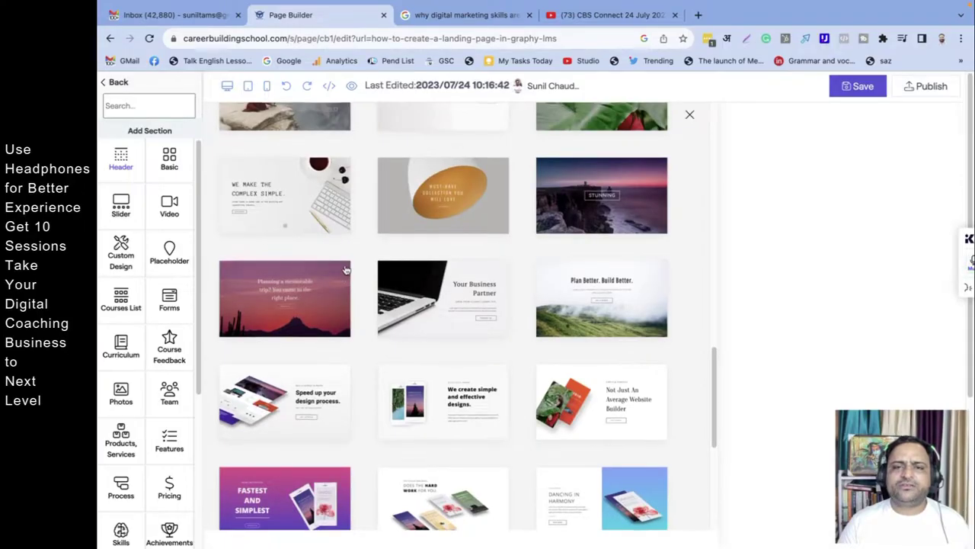
{"action": "scroll", "coordinate": [343, 290], "scroll_direction": "up", "scroll_amount": 7}
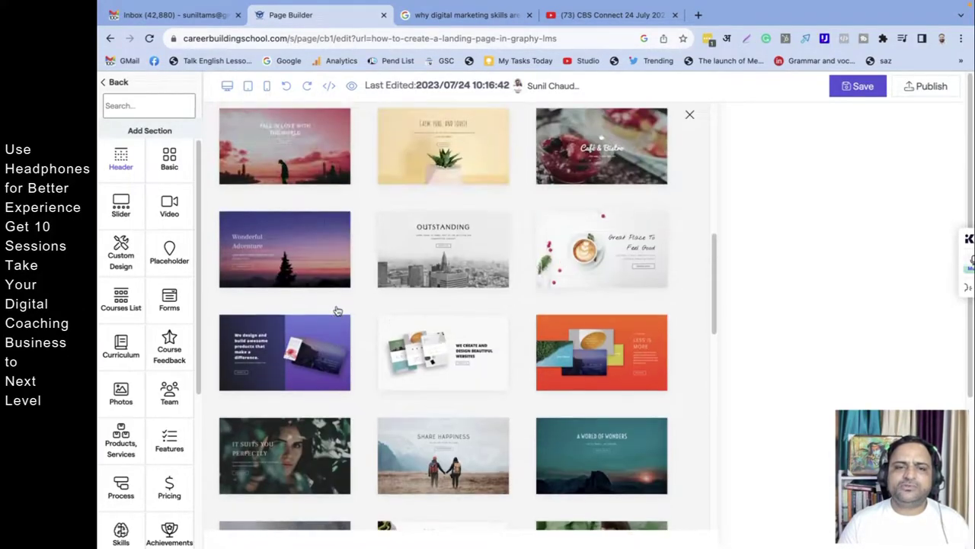
{"action": "scroll", "coordinate": [339, 310], "scroll_direction": "up", "scroll_amount": 2}
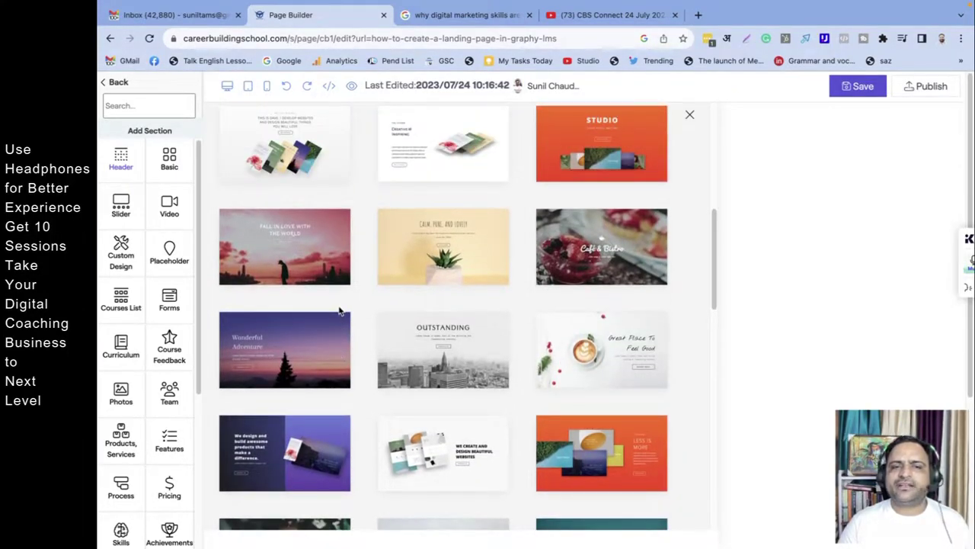
{"action": "scroll", "coordinate": [341, 311], "scroll_direction": "up", "scroll_amount": 6}
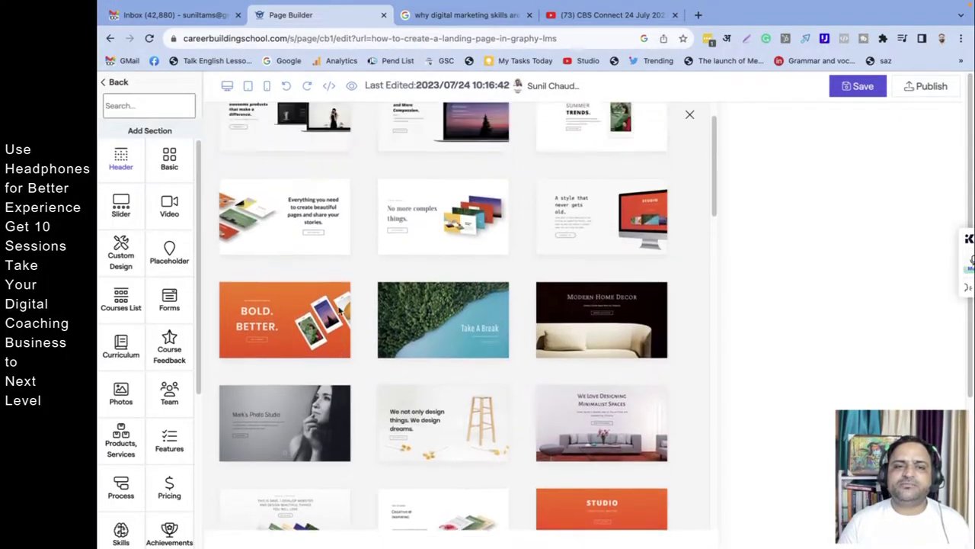
{"action": "scroll", "coordinate": [341, 311], "scroll_direction": "up", "scroll_amount": 1}
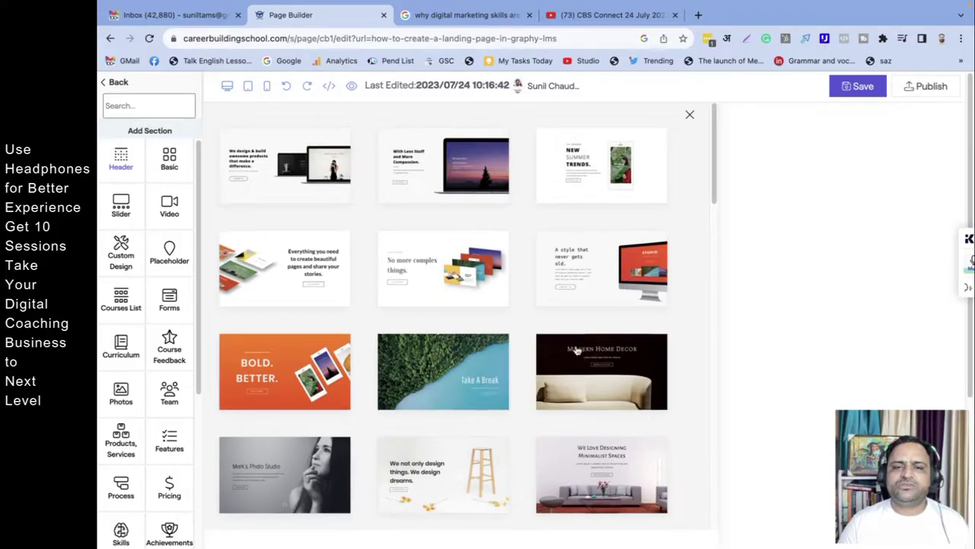
{"action": "scroll", "coordinate": [577, 350], "scroll_direction": "down", "scroll_amount": 2}
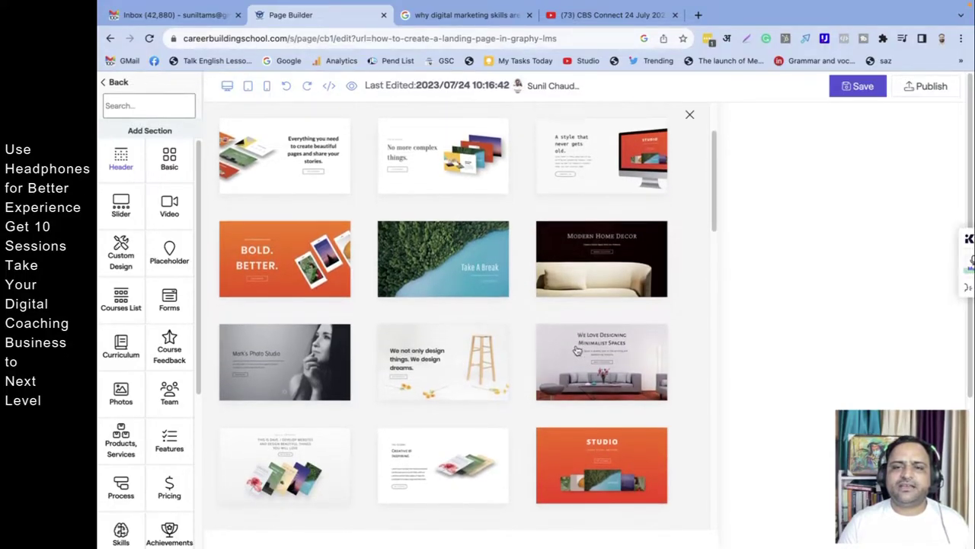
{"action": "scroll", "coordinate": [577, 349], "scroll_direction": "down", "scroll_amount": 1}
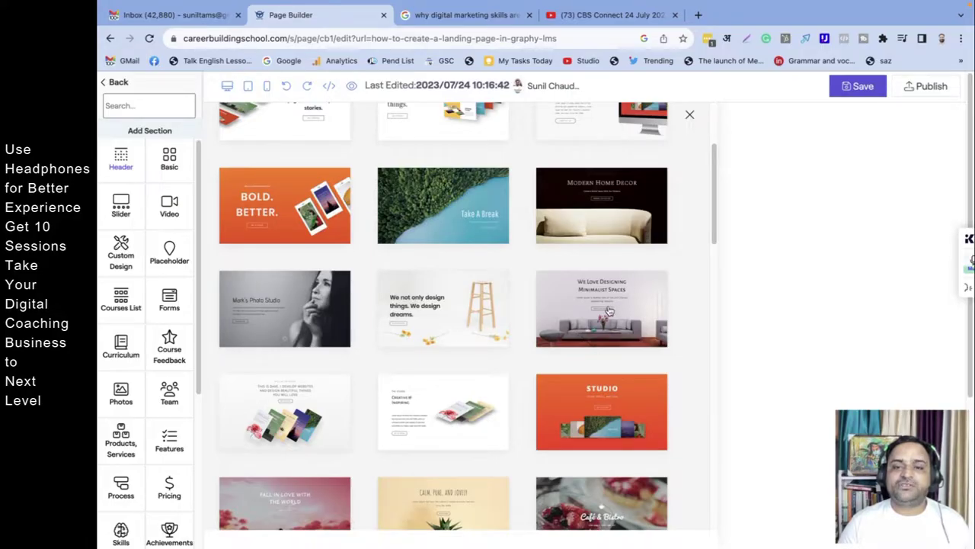
Step: Add the 'We Love Designing Minimalist Spaces' living-room header template to the page
{"action": "left_click", "coordinate": [620, 343]}
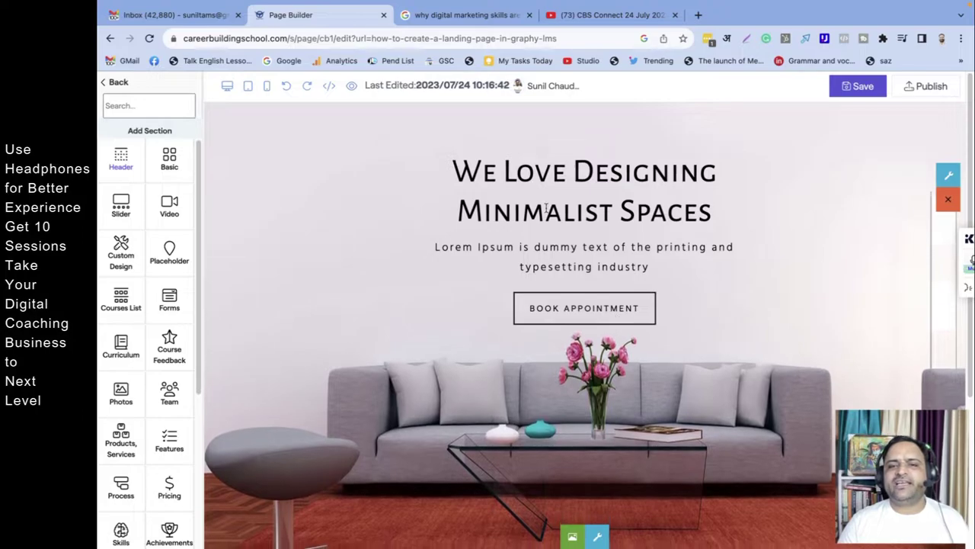
{"action": "triple_click", "coordinate": [554, 169]}
{"action": "type", "text": "How To"}
{"action": "key", "text": "ctrl+z"}
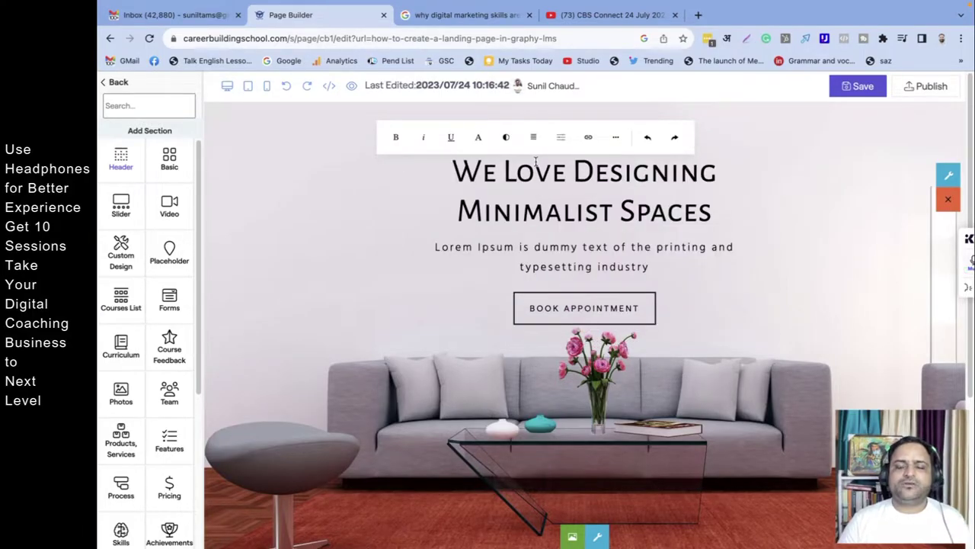
{"action": "triple_click", "coordinate": [541, 176]}
{"action": "type", "text": "How"}
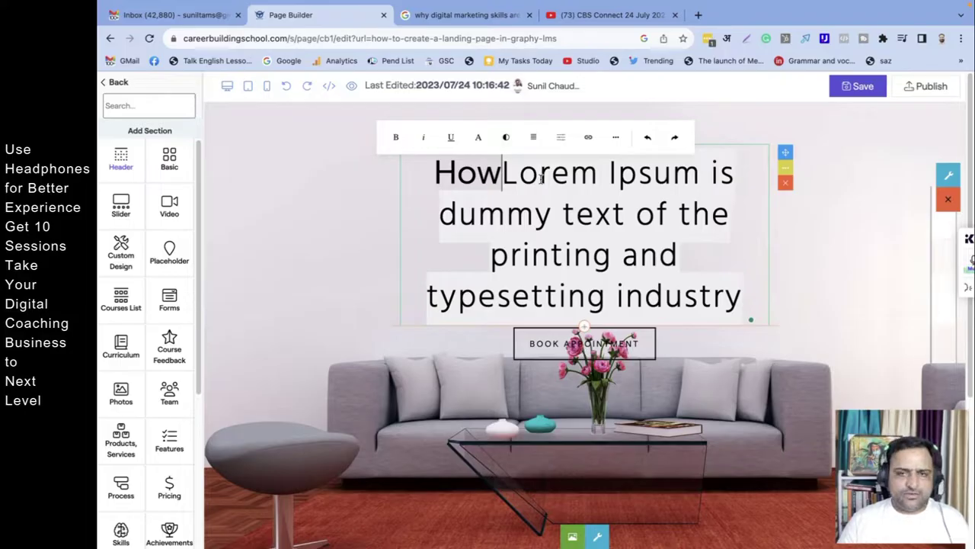
{"action": "key", "text": "ctrl+z"}
Step: Replace the heading with 'How To Create A Beautiful Landing Page In Graphy LMS'
{"action": "left_click", "coordinate": [588, 176]}
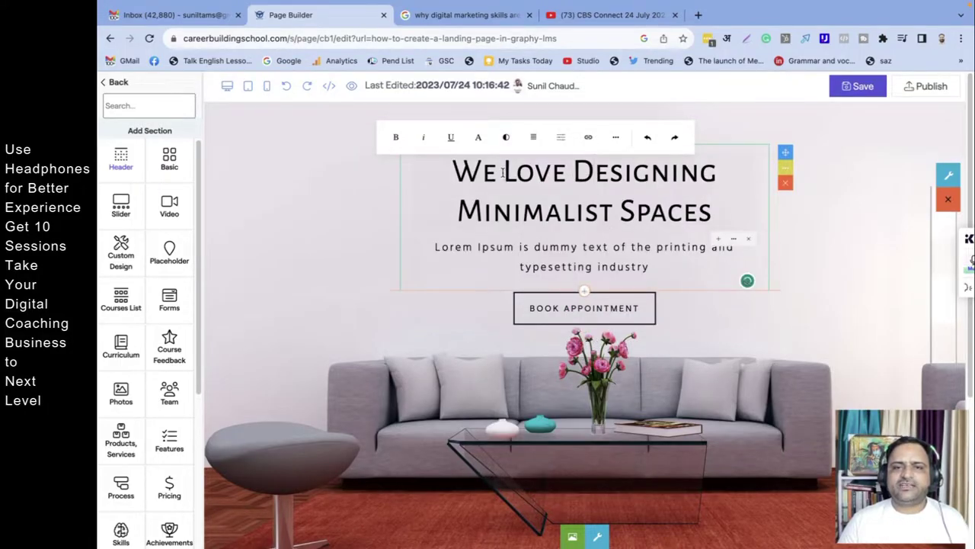
{"action": "left_click", "coordinate": [503, 172]}
{"action": "type", "text": "How "}
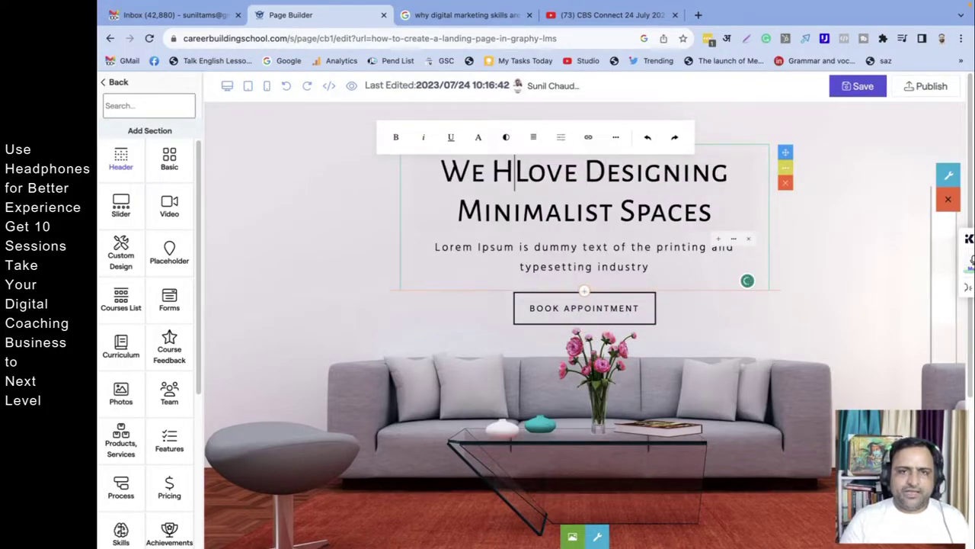
{"action": "type", "text": "To Create A "}
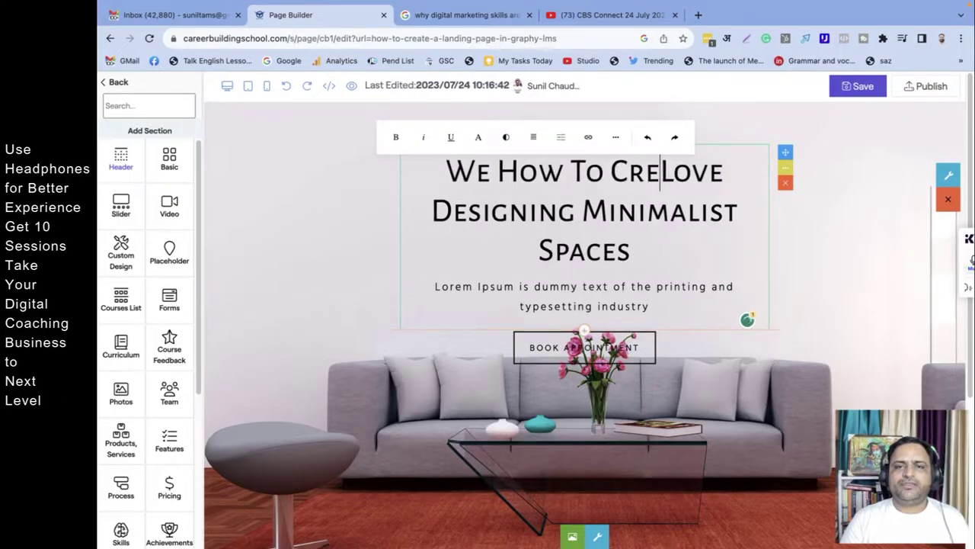
{"action": "type", "text": "Beauti"}
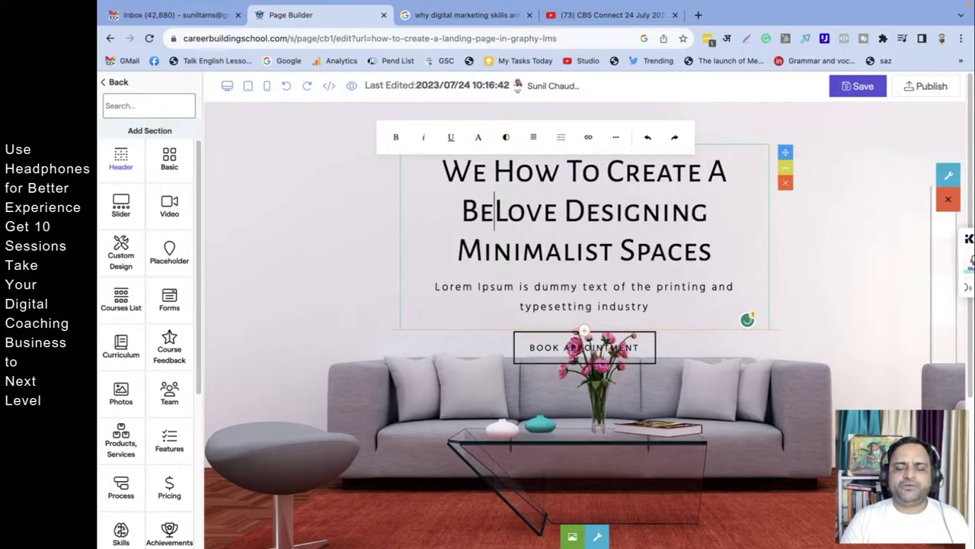
{"action": "type", "text": "ful Landing "}
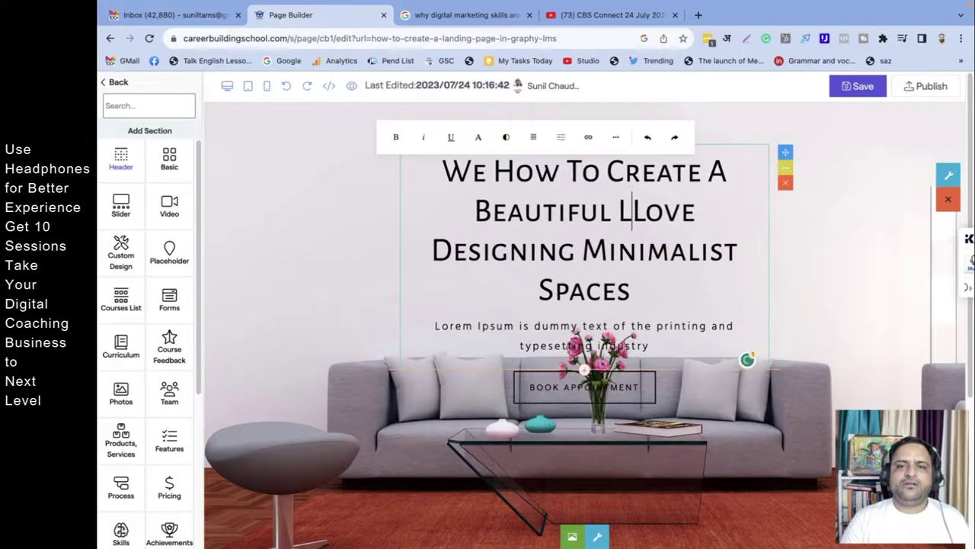
{"action": "type", "text": "Page In Grap"}
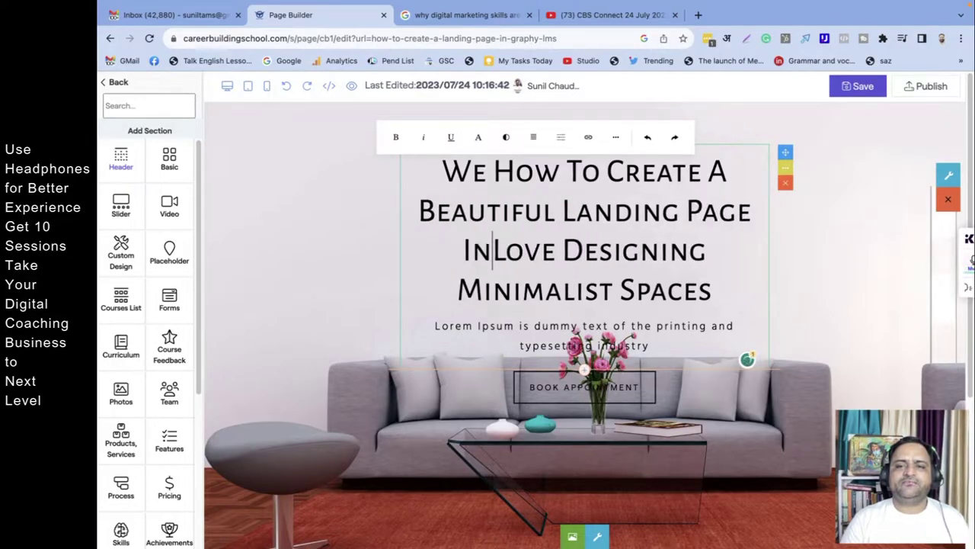
{"action": "type", "text": "hy LM"}
{"action": "key", "text": "BackSpace"}
{"action": "type", "text": "LMS"}
{"action": "key", "text": "Delete"}
{"action": "key", "text": "Delete"}
{"action": "key", "text": "Delete"}
{"action": "key", "text": "Delete"}
{"action": "key", "text": "Delete"}
{"action": "key", "text": "Delete"}
{"action": "key", "text": "Delete"}
{"action": "key", "text": "Delete"}
{"action": "key", "text": "Delete"}
{"action": "key", "text": "Delete"}
{"action": "key", "text": "Delete"}
{"action": "key", "text": "Delete"}
{"action": "key", "text": "Delete"}
{"action": "key", "text": "Delete"}
{"action": "key", "text": "Delete"}
{"action": "key", "text": "Delete"}
{"action": "key", "text": "Delete"}
{"action": "key", "text": "Delete"}
{"action": "key", "text": "Delete"}
{"action": "key", "text": "Delete"}
{"action": "key", "text": "Delete"}
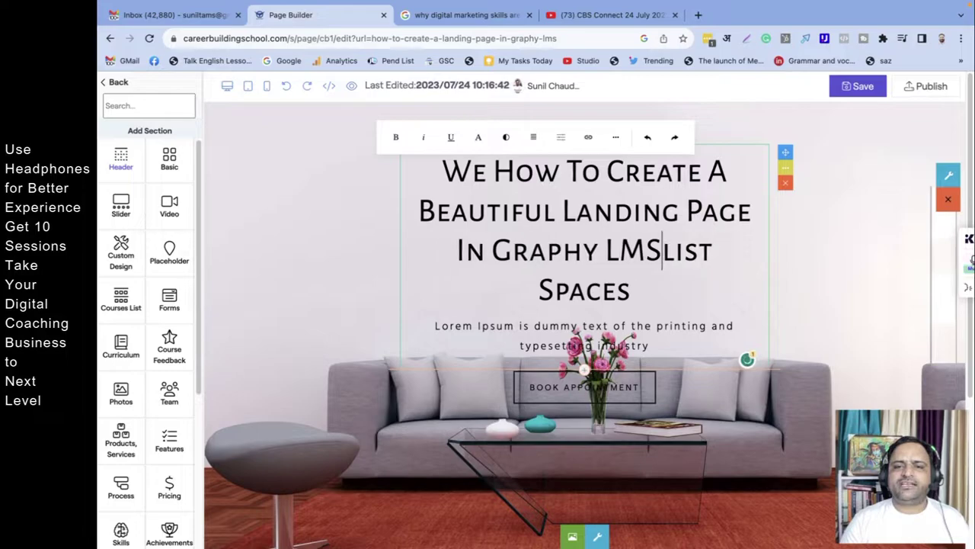
{"action": "key", "text": "Delete"}
{"action": "key", "text": "Delete"}
{"action": "key", "text": "Delete"}
{"action": "key", "text": "Delete"}
{"action": "key", "text": "Delete"}
{"action": "key", "text": "Delete"}
{"action": "key", "text": "Delete"}
{"action": "key", "text": "Delete"}
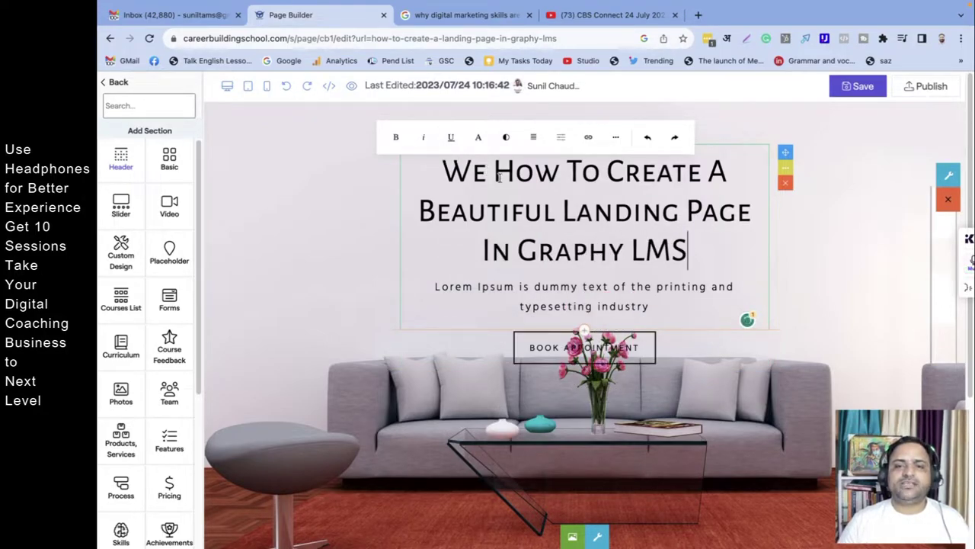
{"action": "double_click", "coordinate": [498, 175]}
{"action": "left_click", "coordinate": [494, 174]}
{"action": "key", "text": "BackSpace"}
{"action": "key", "text": "BackSpace"}
{"action": "key", "text": "BackSpace"}
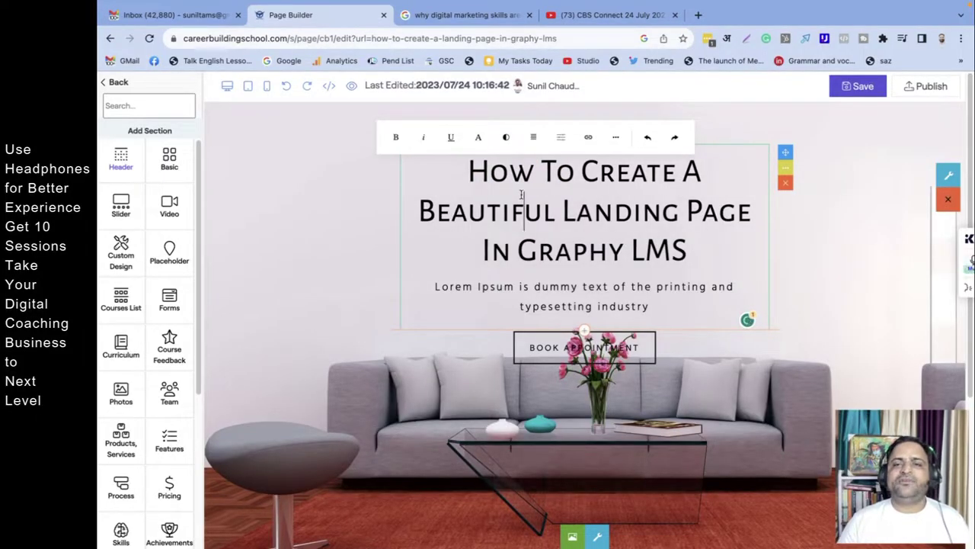
Step: Toggle bold on and off, leaving the heading in its original non-bold font
{"action": "triple_click", "coordinate": [523, 194]}
{"action": "left_click", "coordinate": [397, 137]}
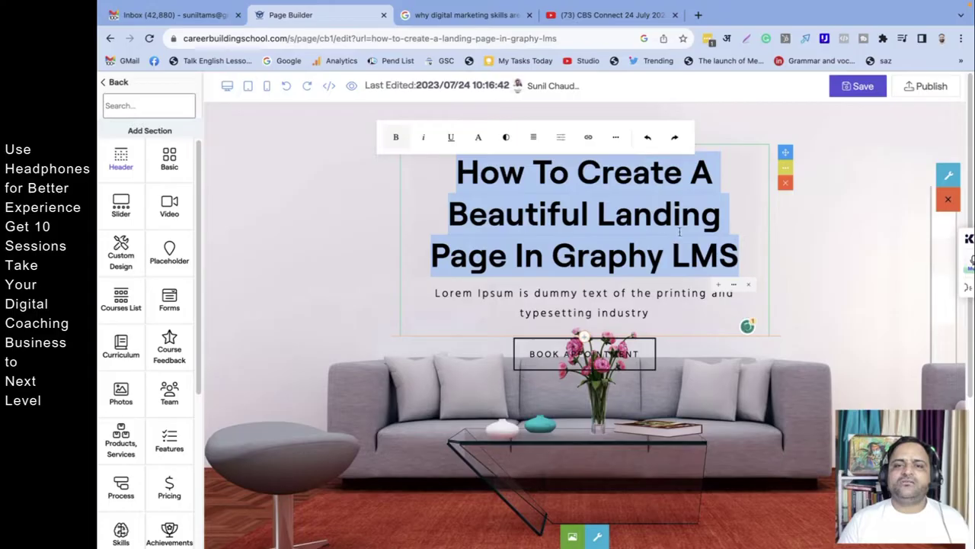
{"action": "left_click", "coordinate": [395, 138]}
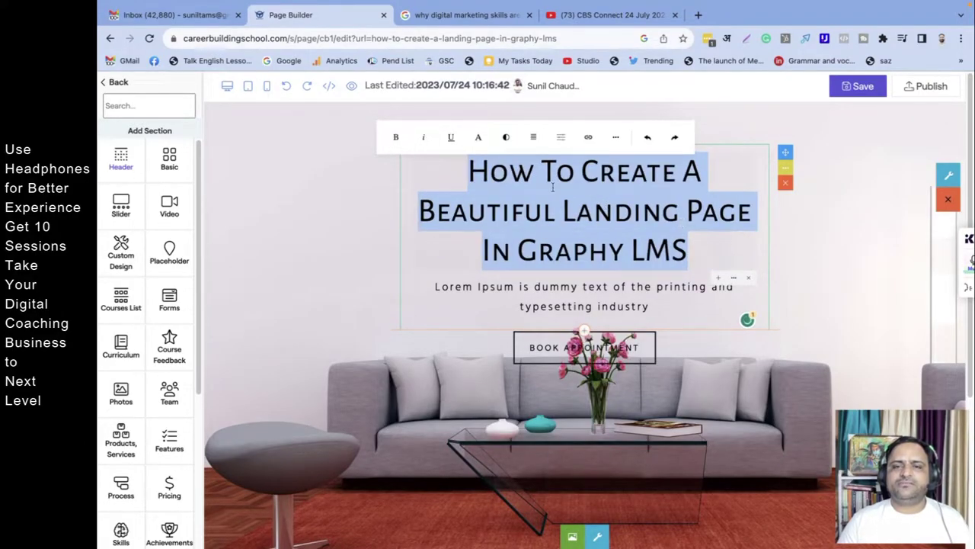
{"action": "left_click", "coordinate": [395, 137]}
{"action": "left_click", "coordinate": [396, 138]}
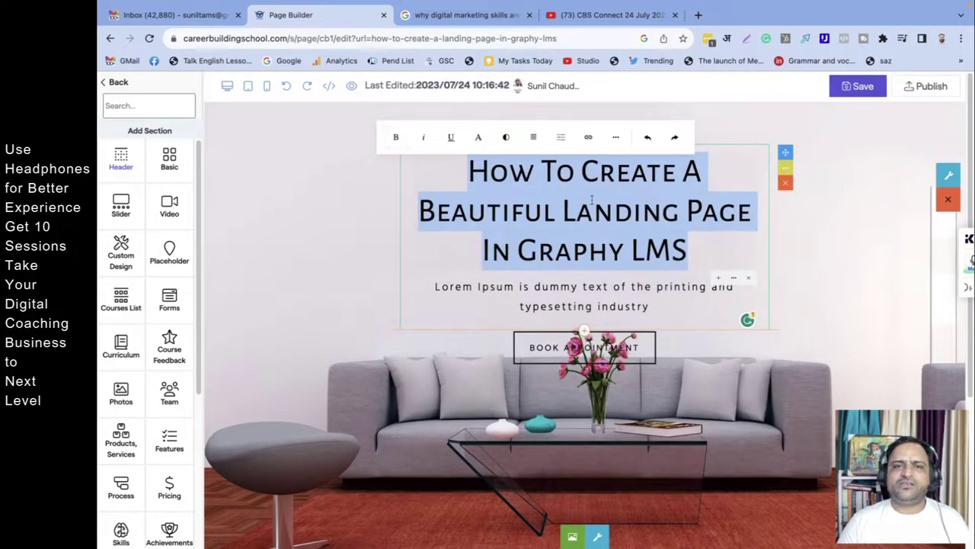
{"action": "left_click", "coordinate": [598, 210]}
{"action": "scroll", "coordinate": [601, 205], "scroll_direction": "down", "scroll_amount": 1}
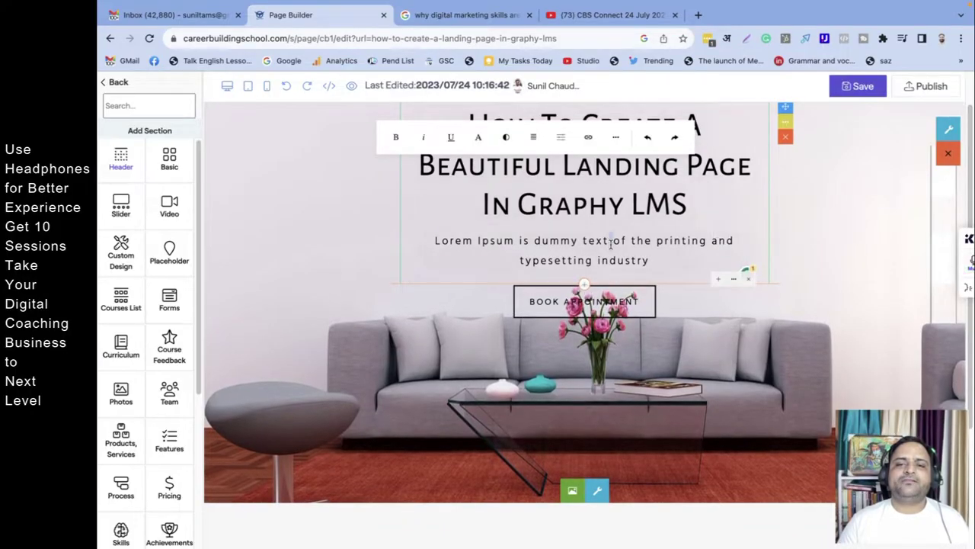
Step: Replace the Lorem Ipsum subtext with 'It is Easier Than You May Think to Create An Outstanding Landing Page…'
{"action": "triple_click", "coordinate": [611, 241]}
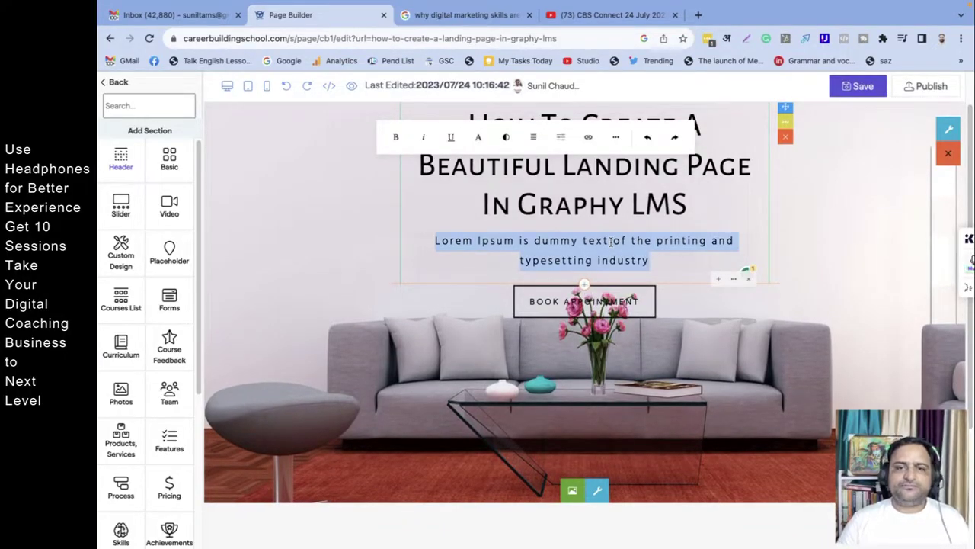
{"action": "left_click", "coordinate": [611, 240]}
{"action": "left_click_drag", "start_coordinate": [473, 241], "coordinate": [589, 262]}
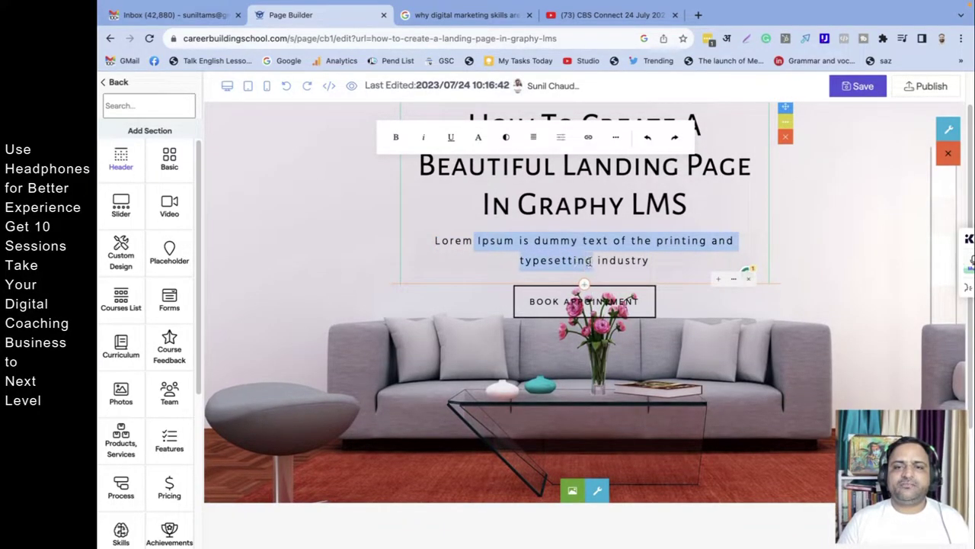
{"action": "type", "text": "It is E"}
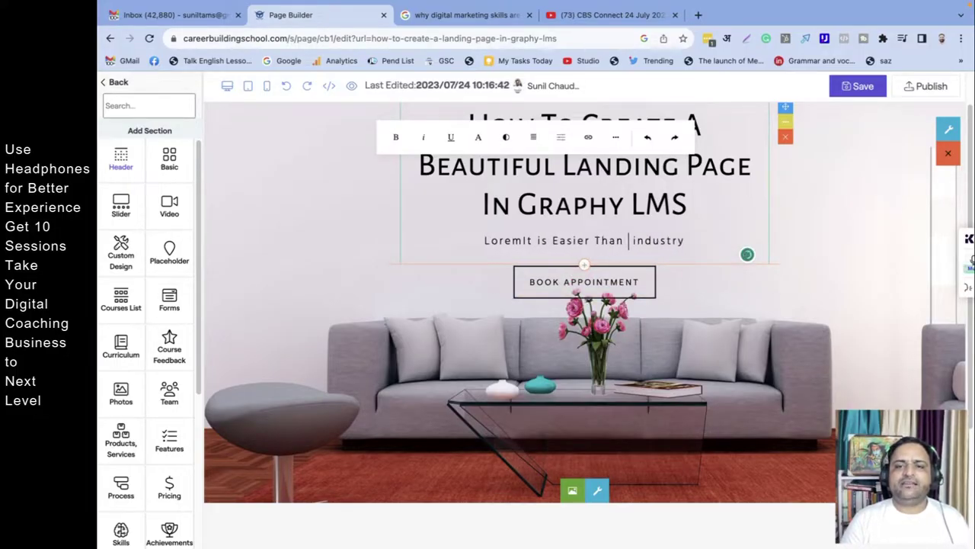
{"action": "type", "text": "asier Than You May Thing"}
{"action": "key", "text": "BackSpace"}
{"action": "key", "text": "BackSpace"}
{"action": "key", "text": "BackSpace"}
{"action": "type", "text": "ink to Create An Outst"}
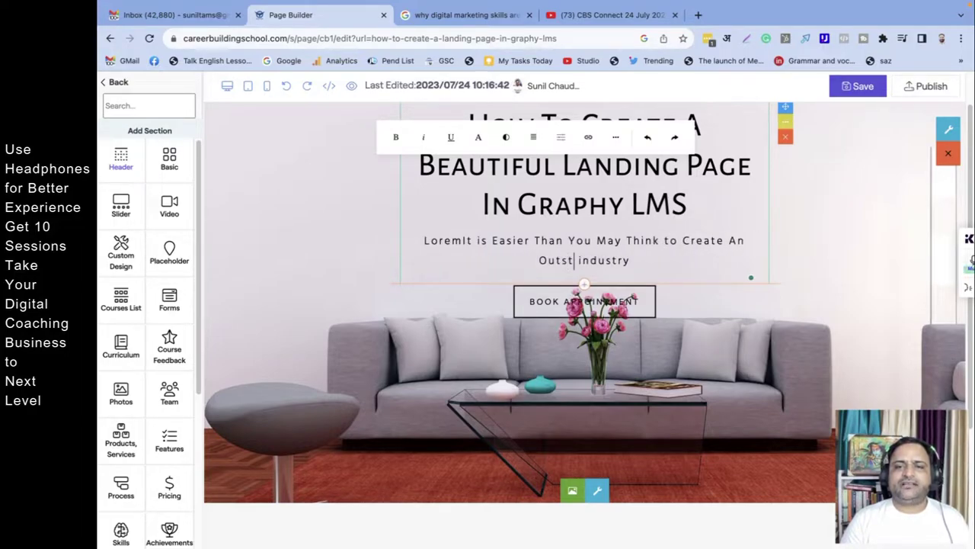
{"action": "type", "text": "anding Landing "}
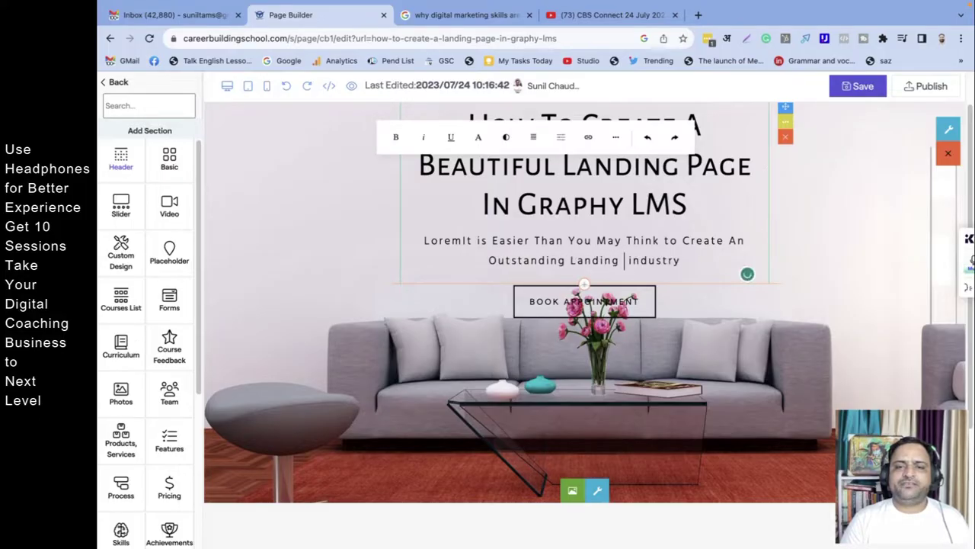
{"action": "type", "text": "Page in Grapy L"}
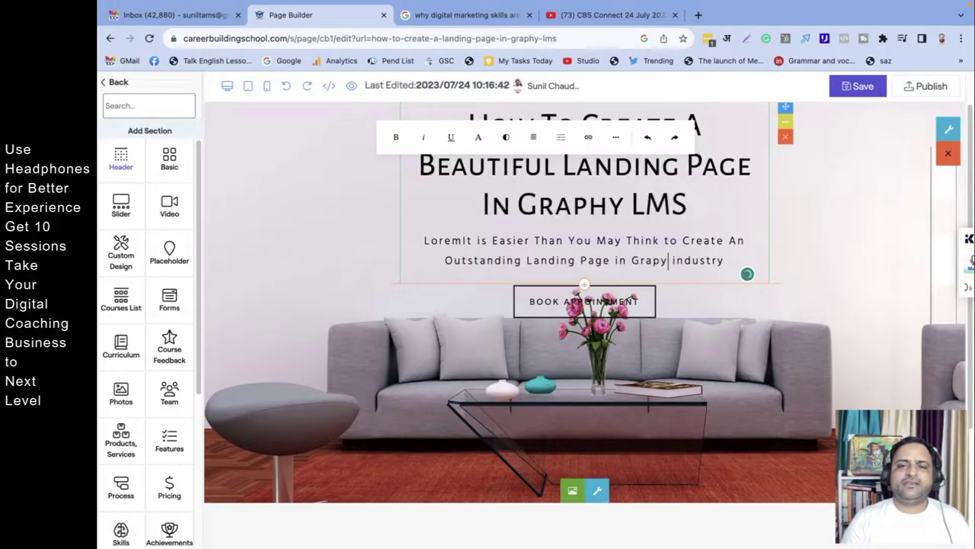
{"action": "type", "text": "MS by Una"}
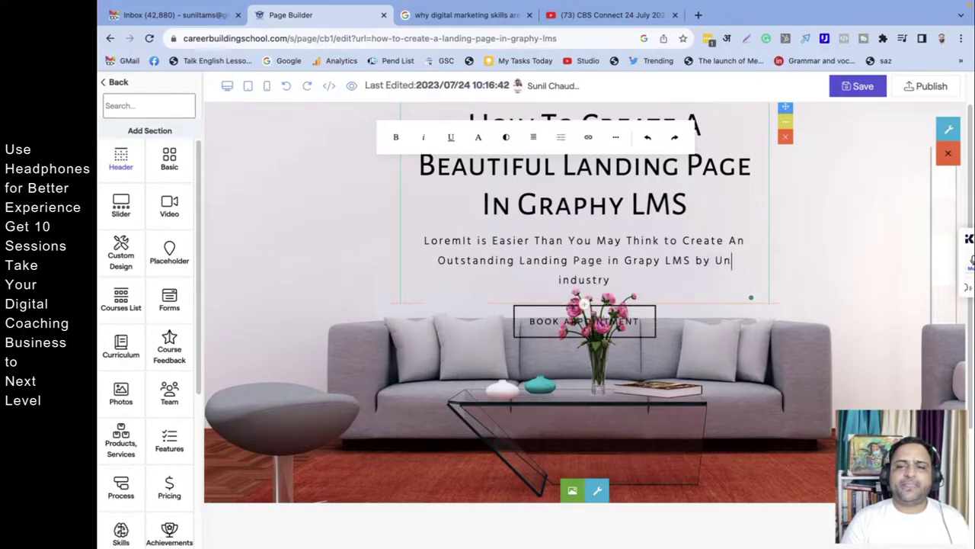
{"action": "type", "text": "cademy"}
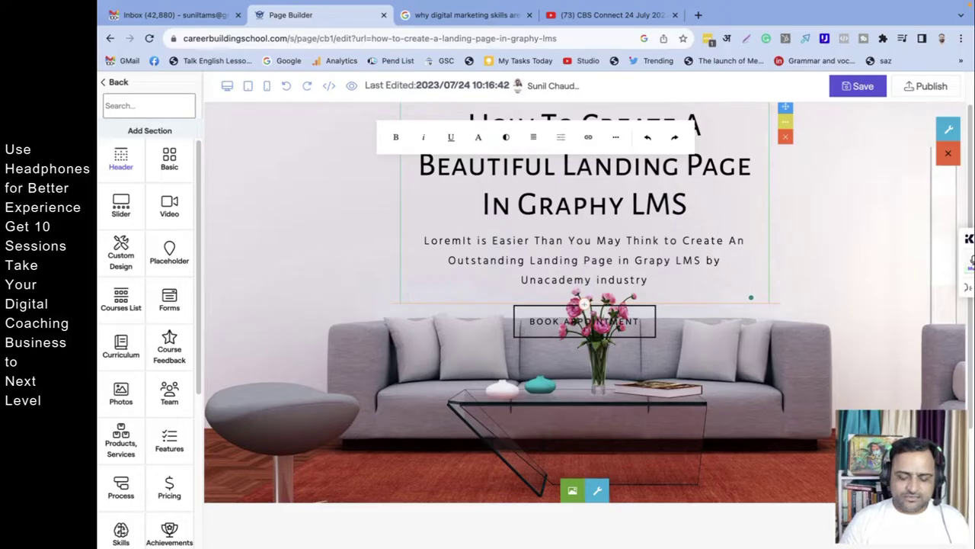
{"action": "type", "text": "."}
{"action": "key", "text": "Delete"}
{"action": "key", "text": "Delete"}
{"action": "key", "text": "Delete"}
{"action": "key", "text": "Delete"}
{"action": "key", "text": "Delete"}
{"action": "key", "text": "Delete"}
{"action": "key", "text": "Delete"}
{"action": "key", "text": "Delete"}
{"action": "key", "text": "Delete"}
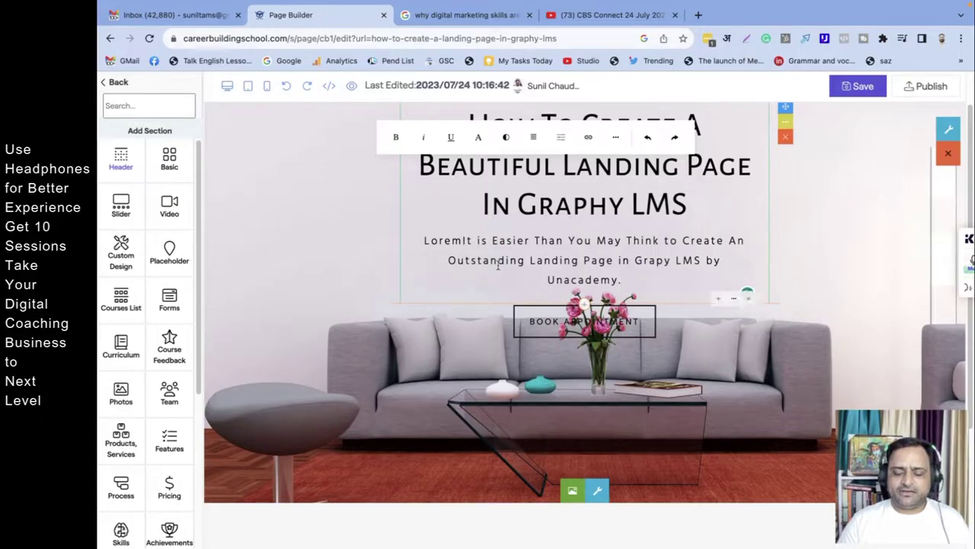
{"action": "key", "text": "BackSpace"}
{"action": "key", "text": "BackSpace"}
{"action": "key", "text": "BackSpace"}
{"action": "key", "text": "BackSpace"}
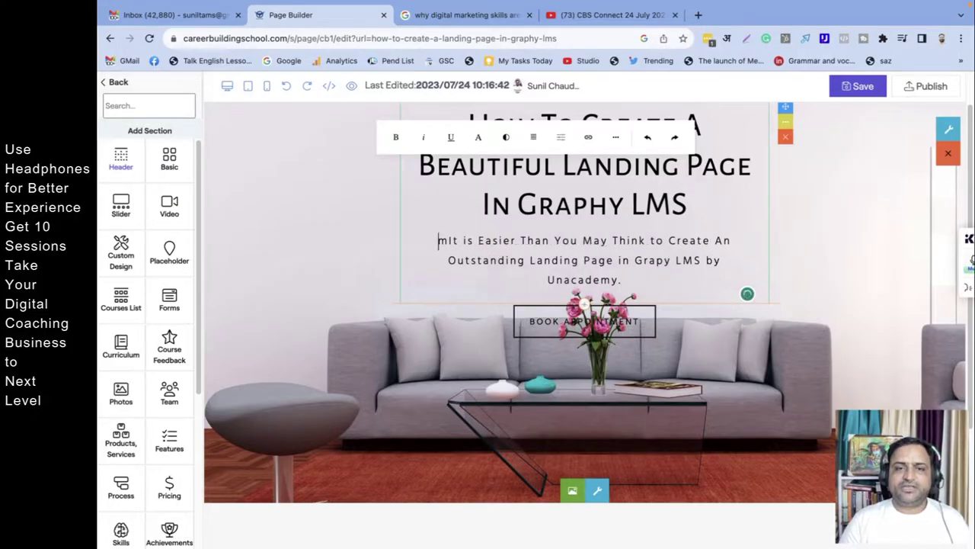
{"action": "key", "text": "Delete"}
{"action": "key", "text": "Delete"}
{"action": "key", "text": "Delete"}
{"action": "key", "text": "Delete"}
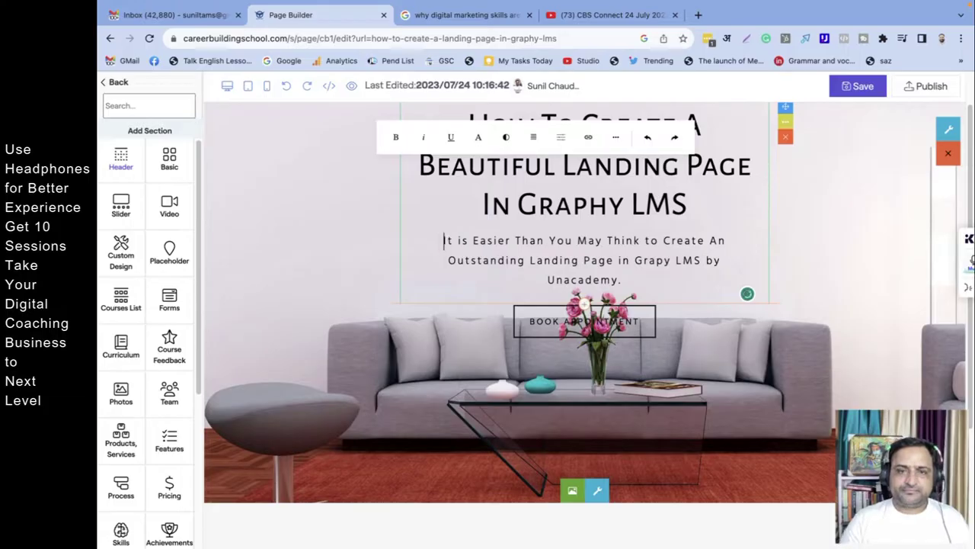
{"action": "type", "text": "It"}
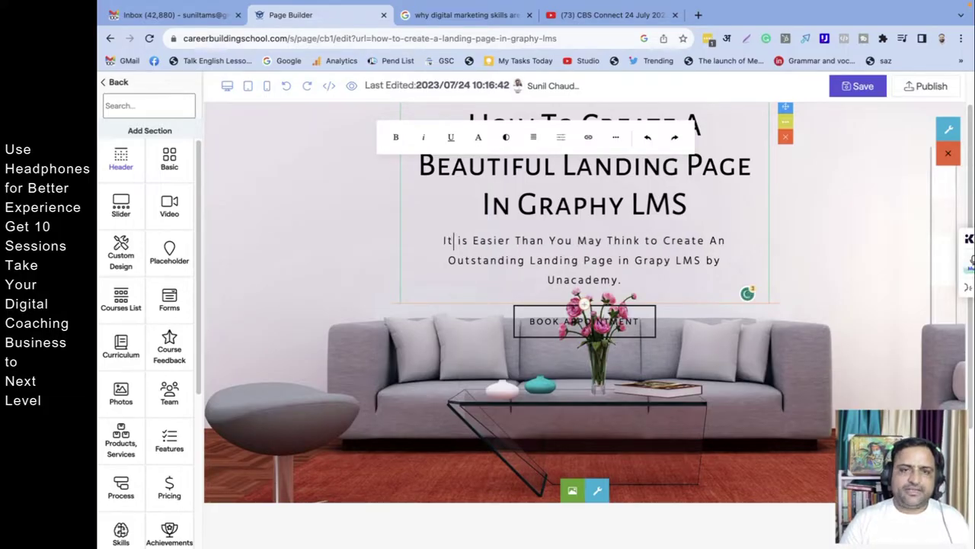
{"action": "left_click", "coordinate": [675, 219]}
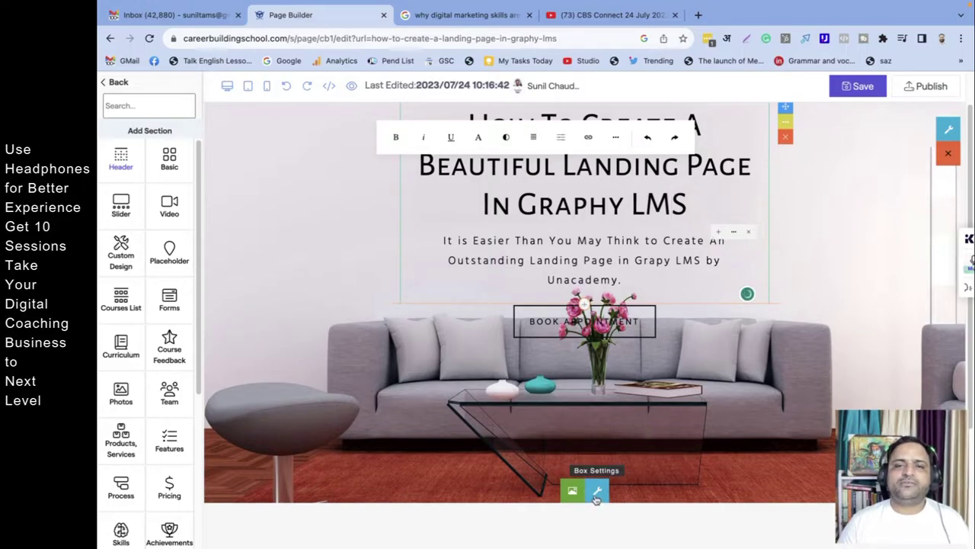
Step: Try header content widths from 1400 down to 380, then settle on 1100
{"action": "left_click", "coordinate": [815, 251]}
{"action": "scroll", "coordinate": [814, 250], "scroll_direction": "up", "scroll_amount": 1}
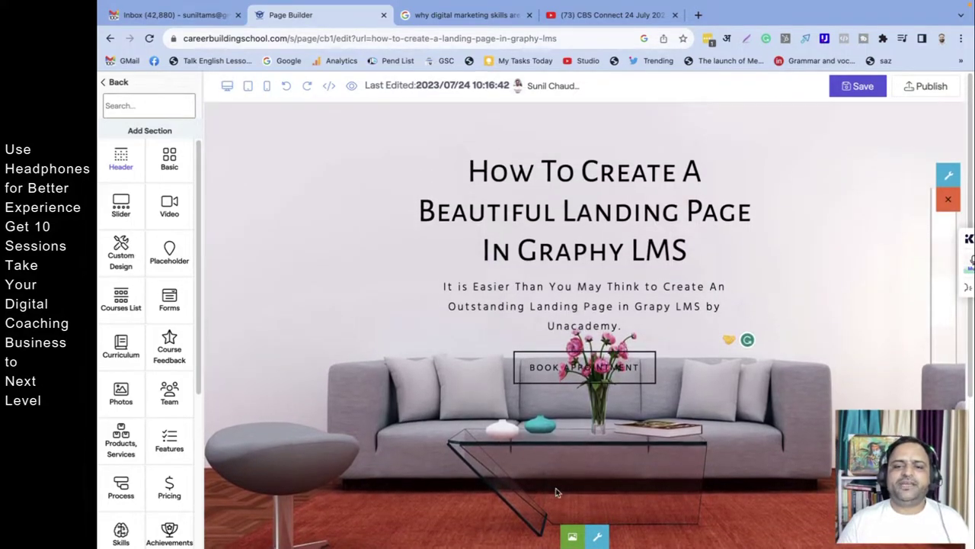
{"action": "left_click", "coordinate": [597, 536]}
{"action": "left_click", "coordinate": [527, 318]}
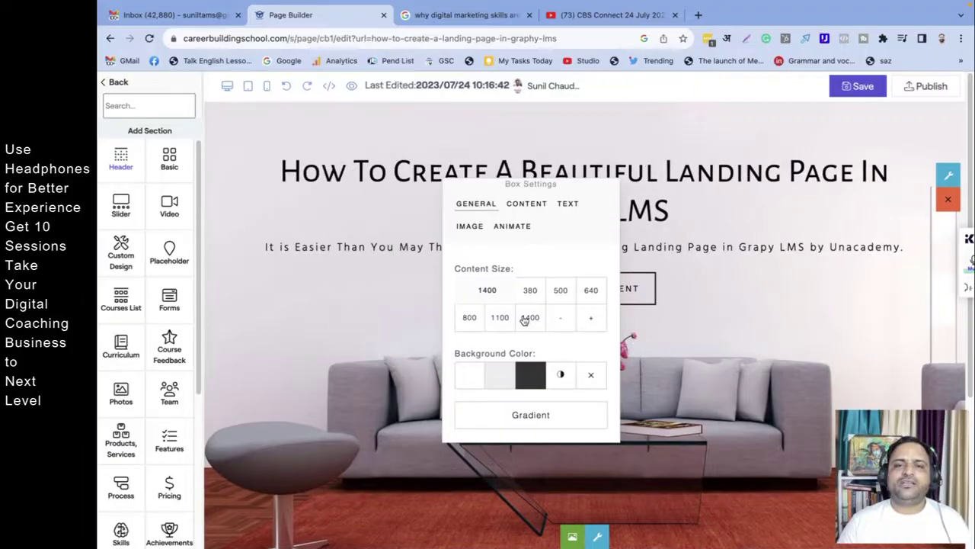
{"action": "left_click", "coordinate": [507, 320]}
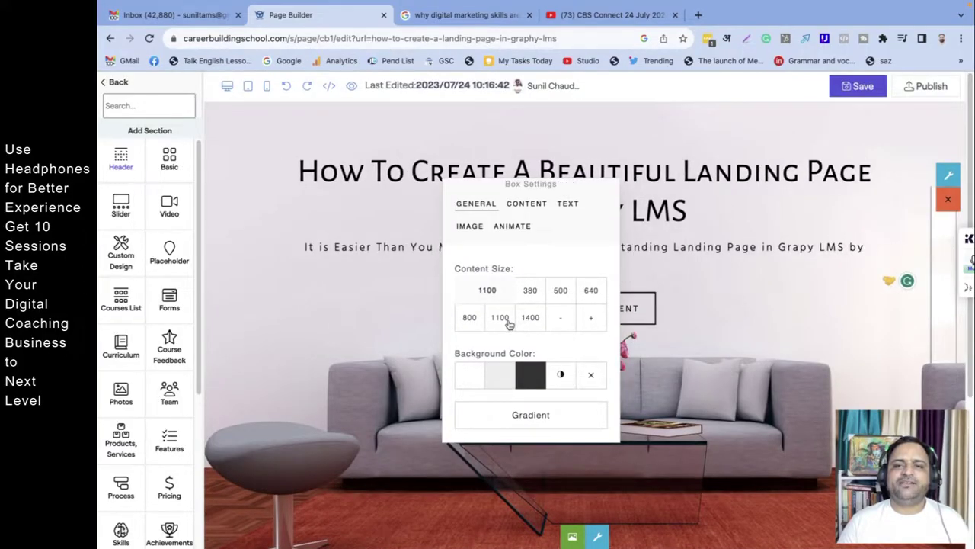
{"action": "left_click", "coordinate": [470, 319]}
{"action": "left_click", "coordinate": [592, 296]}
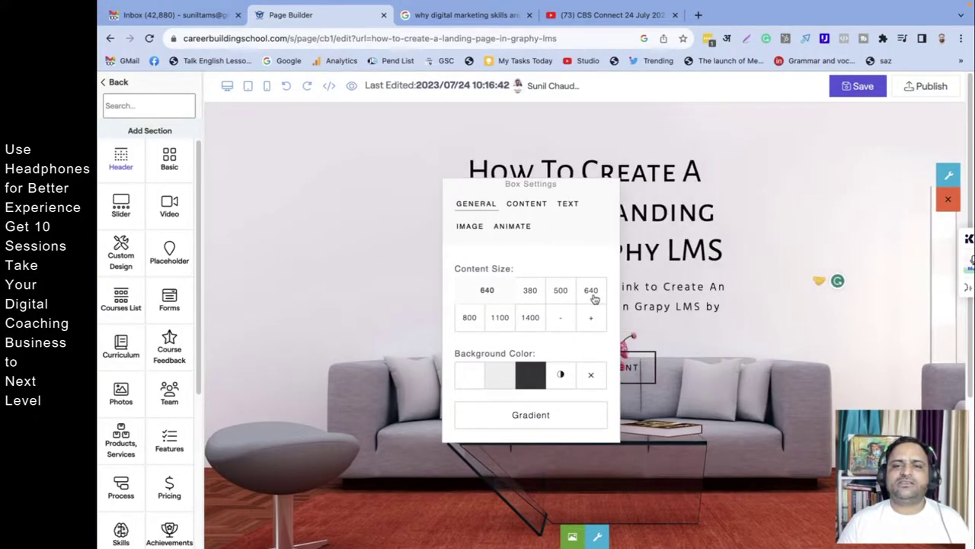
{"action": "left_click", "coordinate": [555, 299]}
{"action": "left_click", "coordinate": [533, 296]}
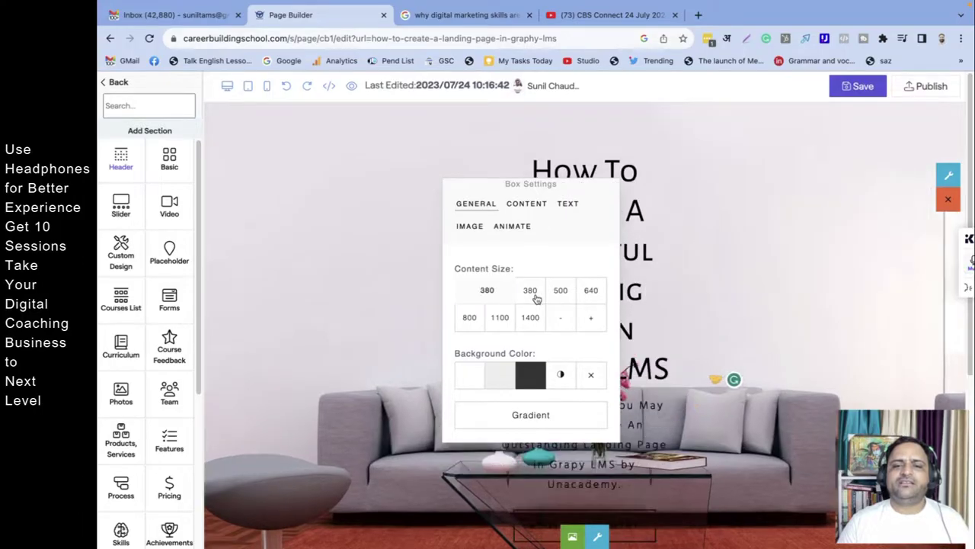
{"action": "left_click", "coordinate": [500, 320]}
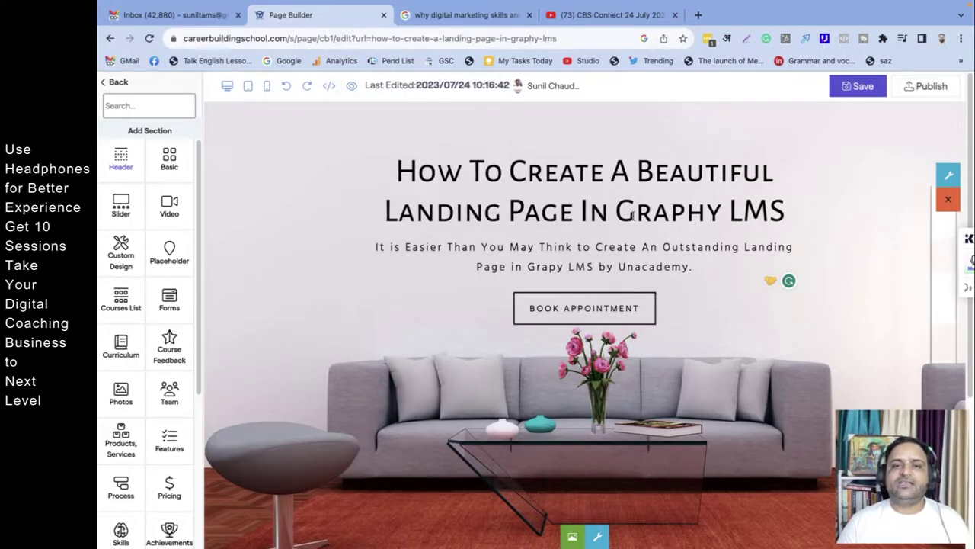
{"action": "scroll", "coordinate": [633, 216], "scroll_direction": "down", "scroll_amount": 5}
{"action": "scroll", "coordinate": [638, 335], "scroll_direction": "up", "scroll_amount": 5}
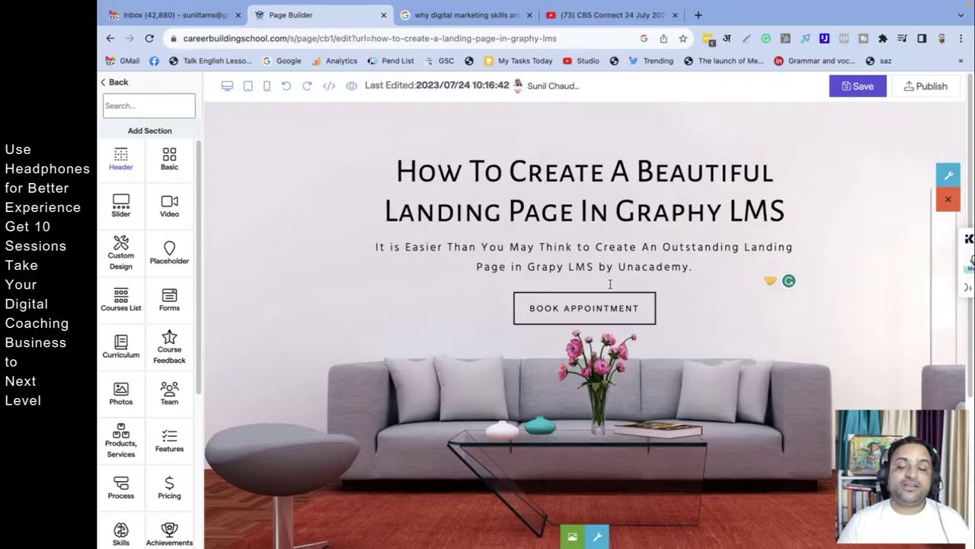
Step: Open a blank browser tab, then return to the landing page editor
{"action": "left_click", "coordinate": [698, 14]}
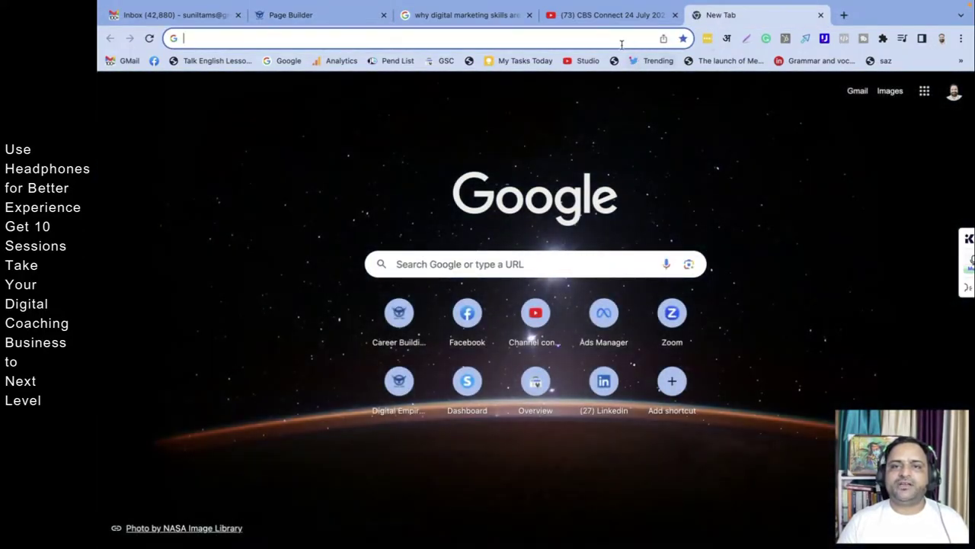
{"action": "left_click", "coordinate": [583, 15]}
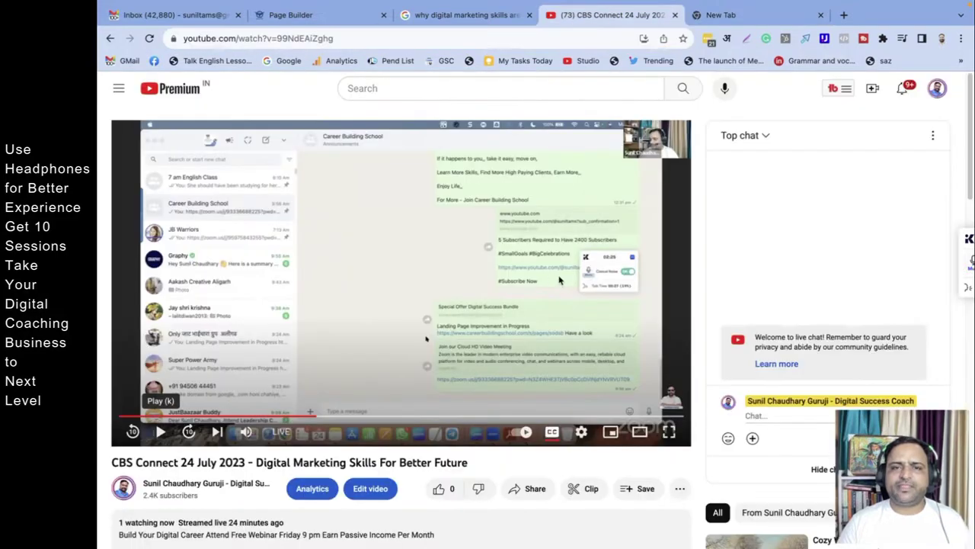
{"action": "left_click", "coordinate": [308, 16]}
Step: Point the Book Appointment button to a wa.me chat URL with the phone number and relabel it 'WhatsApp Me'
{"action": "left_click", "coordinate": [613, 307]}
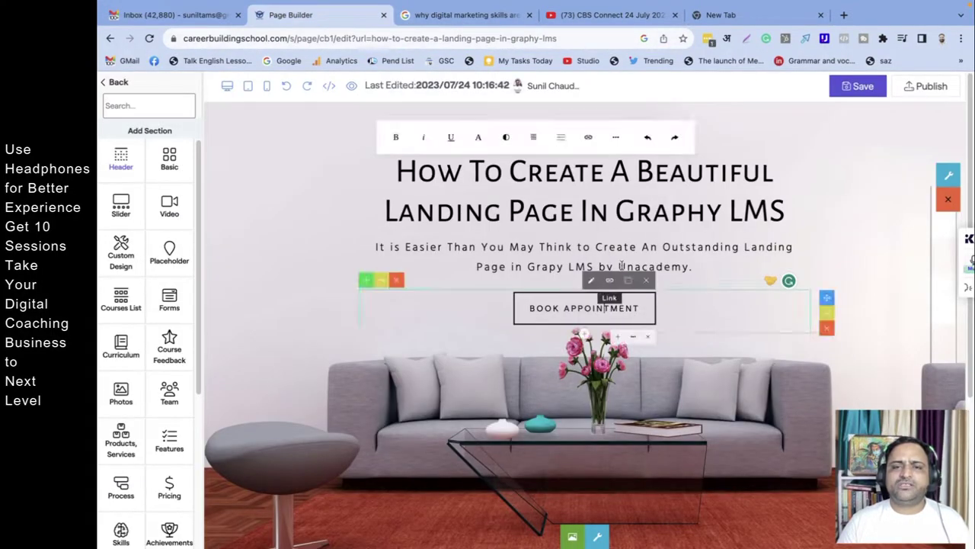
{"action": "left_click", "coordinate": [610, 280]}
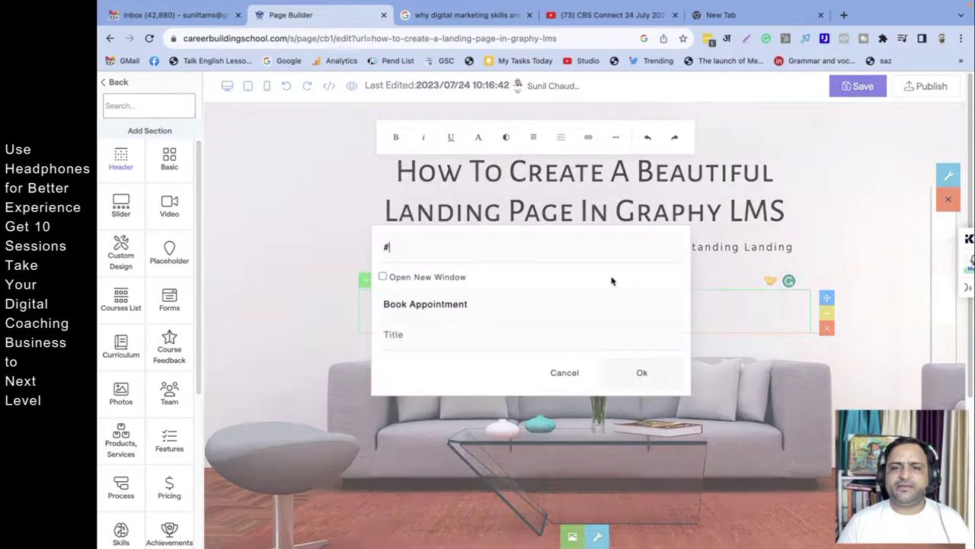
{"action": "double_click", "coordinate": [387, 246]}
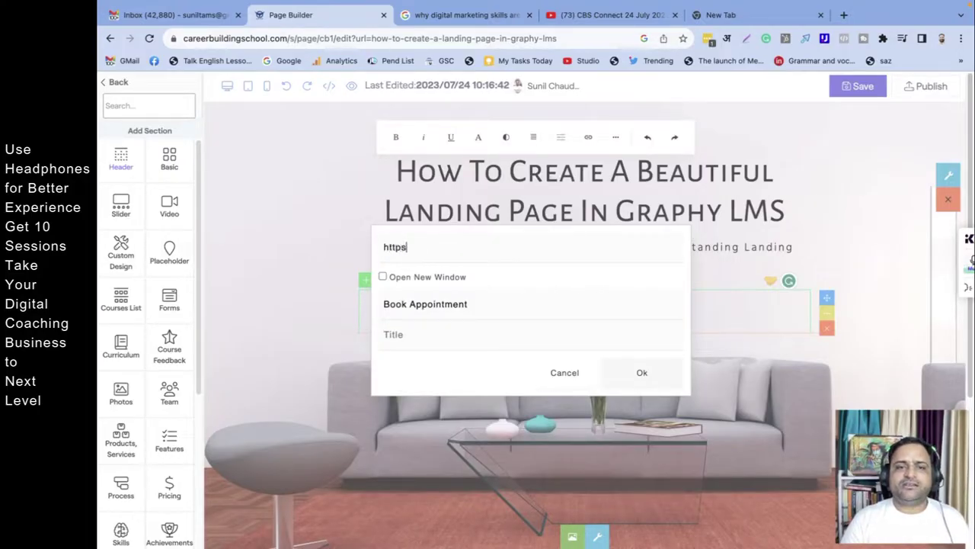
{"action": "type", "text": "https://wa"}
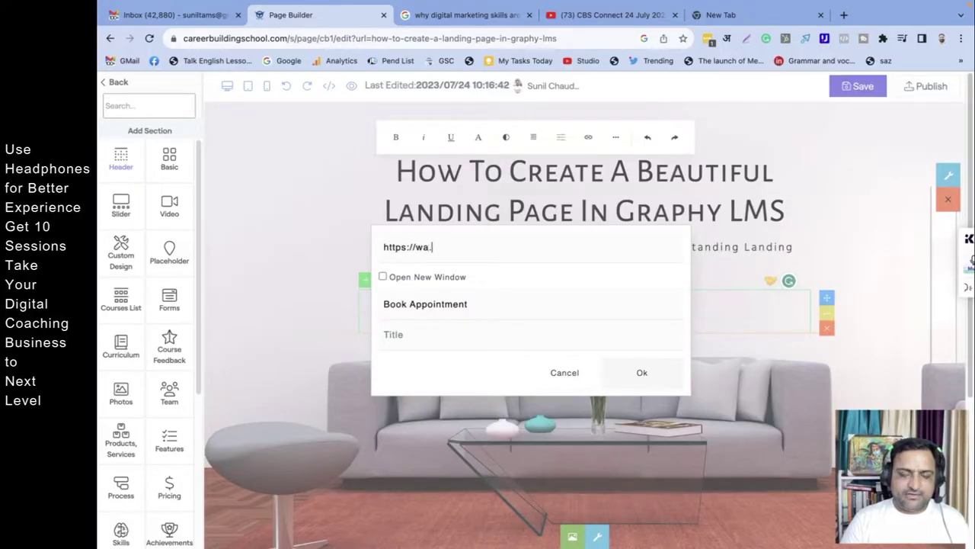
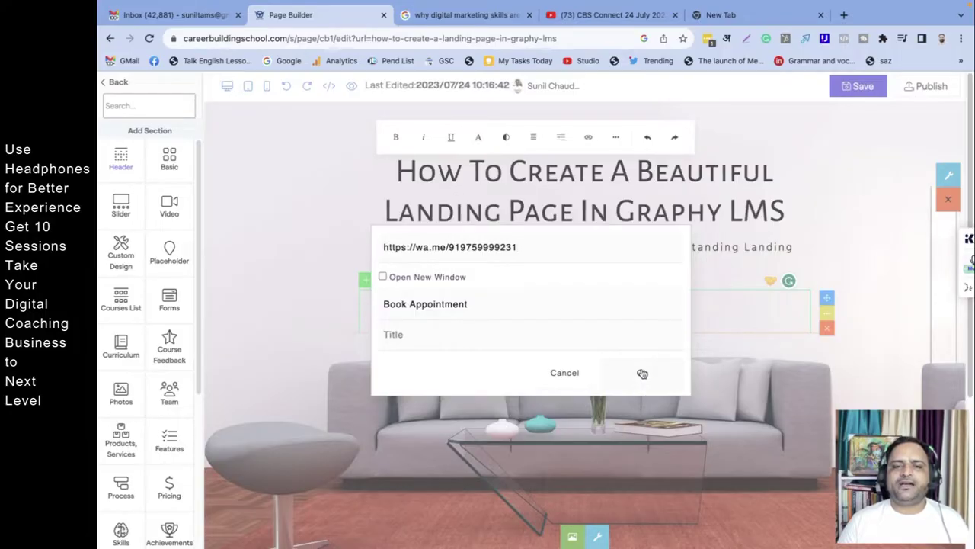
{"action": "double_click", "coordinate": [426, 304]}
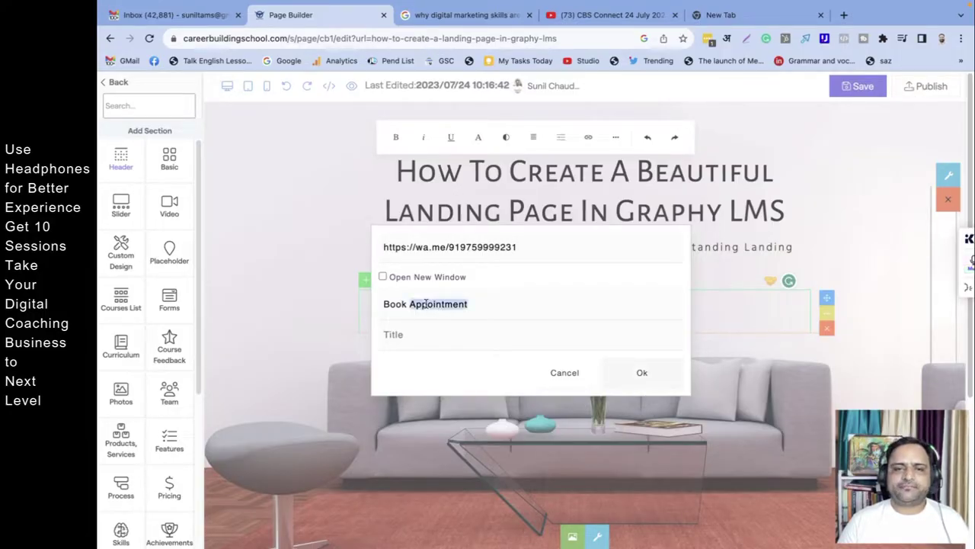
{"action": "triple_click", "coordinate": [426, 304]}
{"action": "type", "text": "WhatsApp Me"}
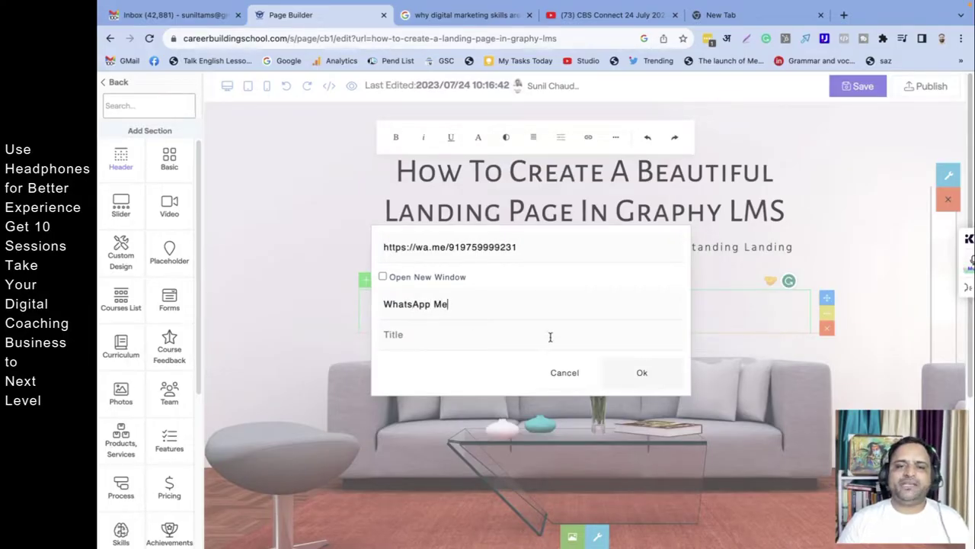
{"action": "left_click", "coordinate": [639, 373]}
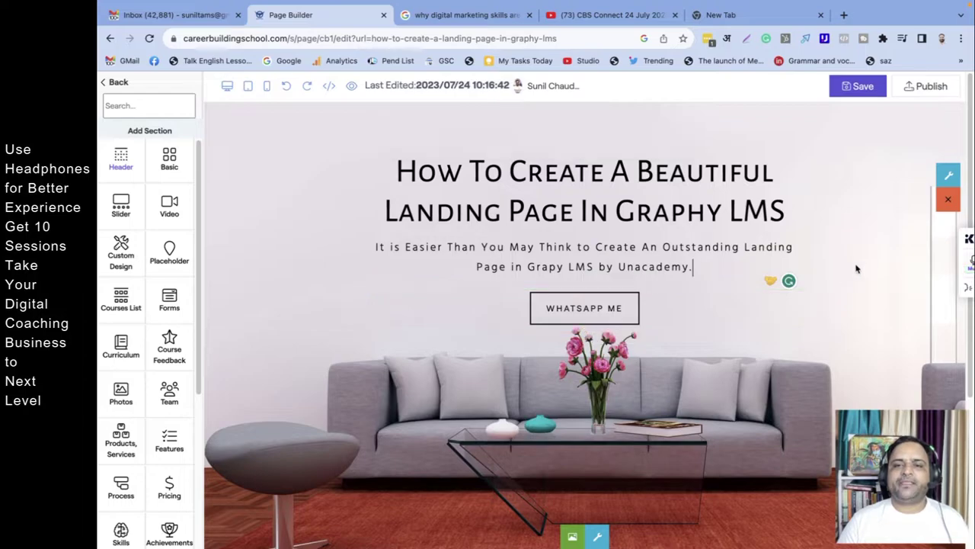
Step: Review the landing page with the WhatsApp Me button and save it
{"action": "scroll", "coordinate": [675, 420], "scroll_direction": "down", "scroll_amount": 5}
{"action": "scroll", "coordinate": [674, 426], "scroll_direction": "up", "scroll_amount": 5}
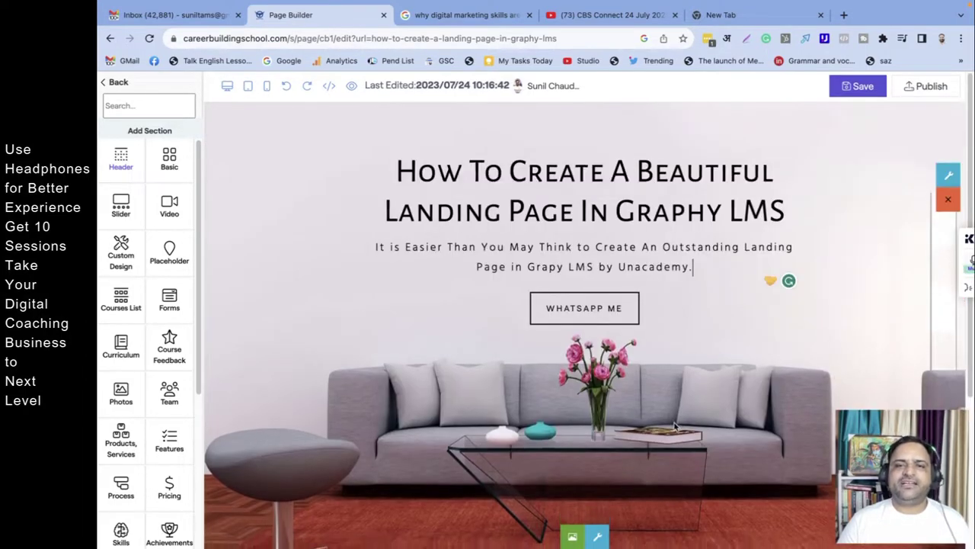
{"action": "scroll", "coordinate": [675, 426], "scroll_direction": "down", "scroll_amount": 5}
{"action": "scroll", "coordinate": [667, 381], "scroll_direction": "up", "scroll_amount": 5}
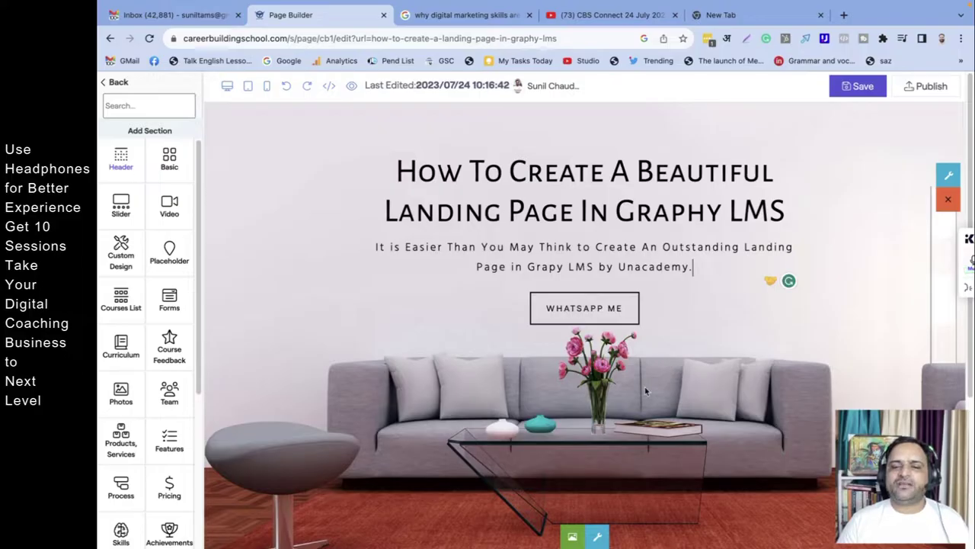
{"action": "scroll", "coordinate": [647, 403], "scroll_direction": "down", "scroll_amount": 5}
{"action": "scroll", "coordinate": [647, 403], "scroll_direction": "up", "scroll_amount": 5}
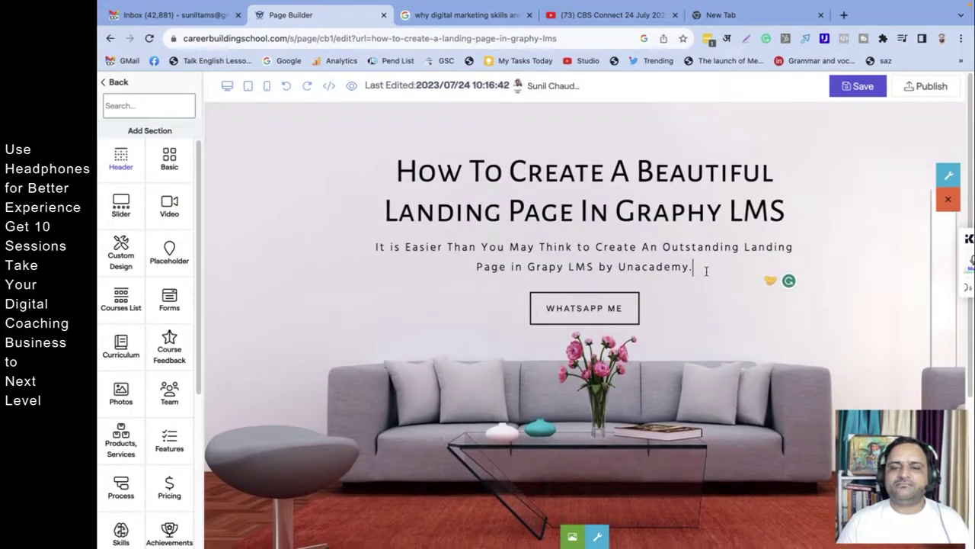
{"action": "left_click", "coordinate": [858, 86]}
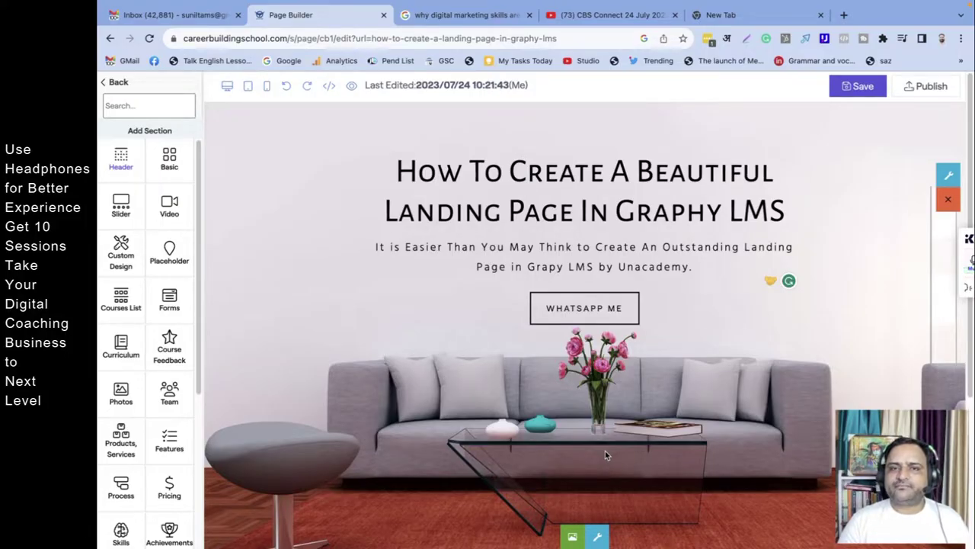
{"action": "left_click", "coordinate": [750, 15]}
Step: Load the sodsb sales page in the new tab and check its 'Course lessons updated for 2023' line
{"action": "left_click", "coordinate": [611, 39]}
{"action": "type", "text": "sodsb"}
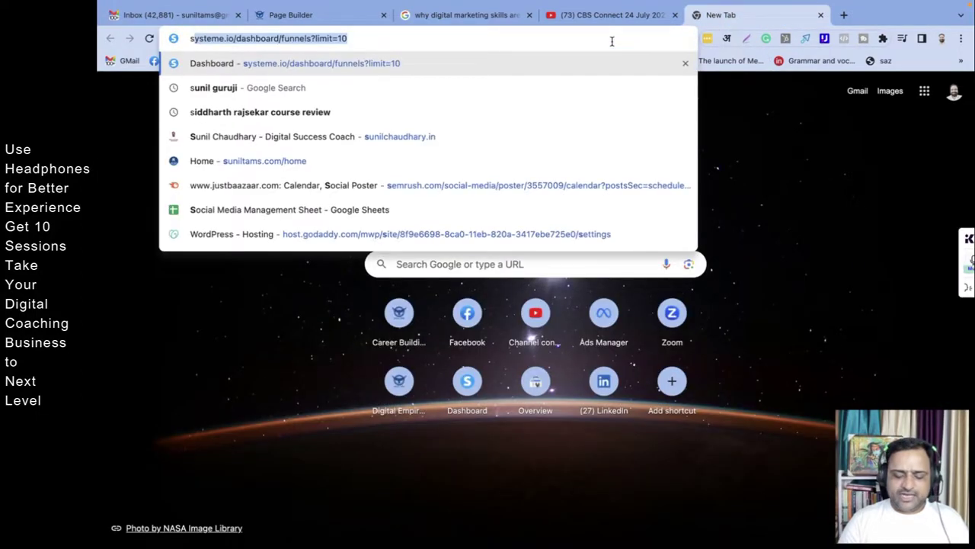
{"action": "key", "text": "Return"}
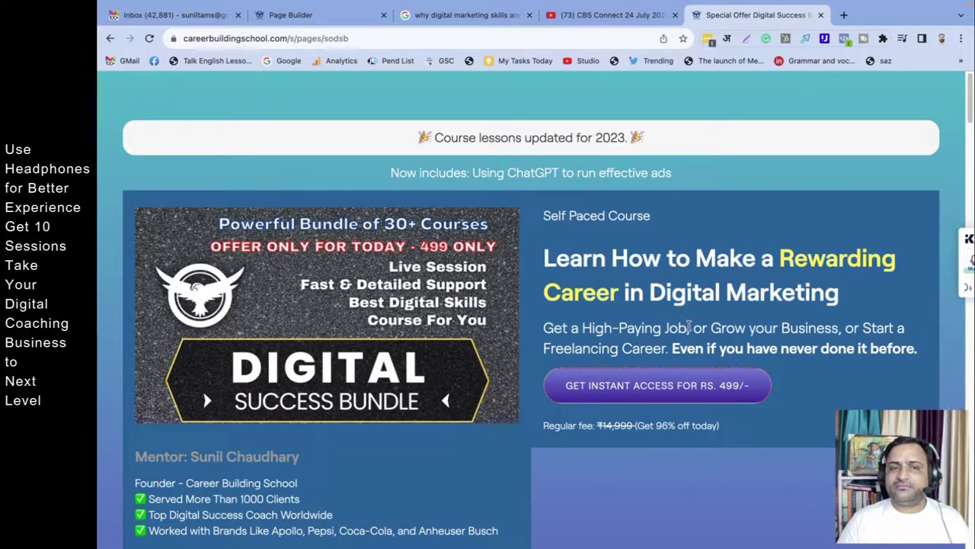
{"action": "scroll", "coordinate": [689, 326], "scroll_direction": "down", "scroll_amount": 1}
{"action": "scroll", "coordinate": [689, 315], "scroll_direction": "up", "scroll_amount": 1}
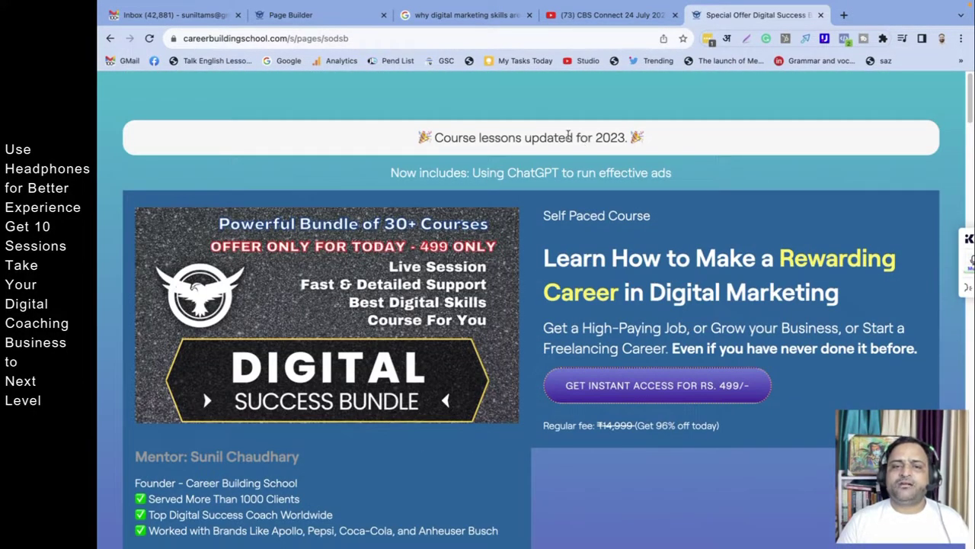
{"action": "left_click_drag", "start_coordinate": [413, 145], "coordinate": [706, 144]}
{"action": "left_click", "coordinate": [701, 174]}
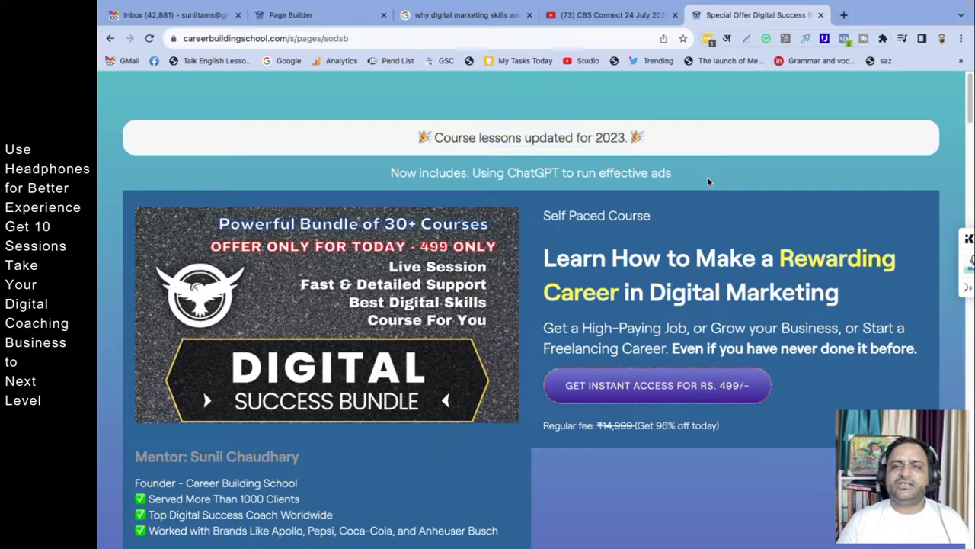
Step: Review the whole Digital Success Bundle page, glance at the live stream, and come back
{"action": "scroll", "coordinate": [551, 312], "scroll_direction": "down", "scroll_amount": 10}
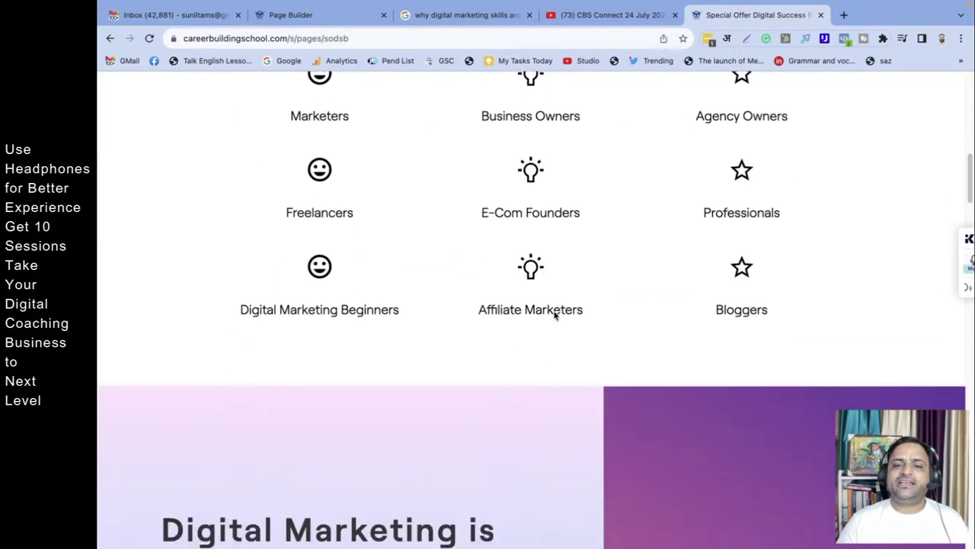
{"action": "scroll", "coordinate": [555, 315], "scroll_direction": "down", "scroll_amount": 8}
{"action": "scroll", "coordinate": [557, 313], "scroll_direction": "down", "scroll_amount": 10}
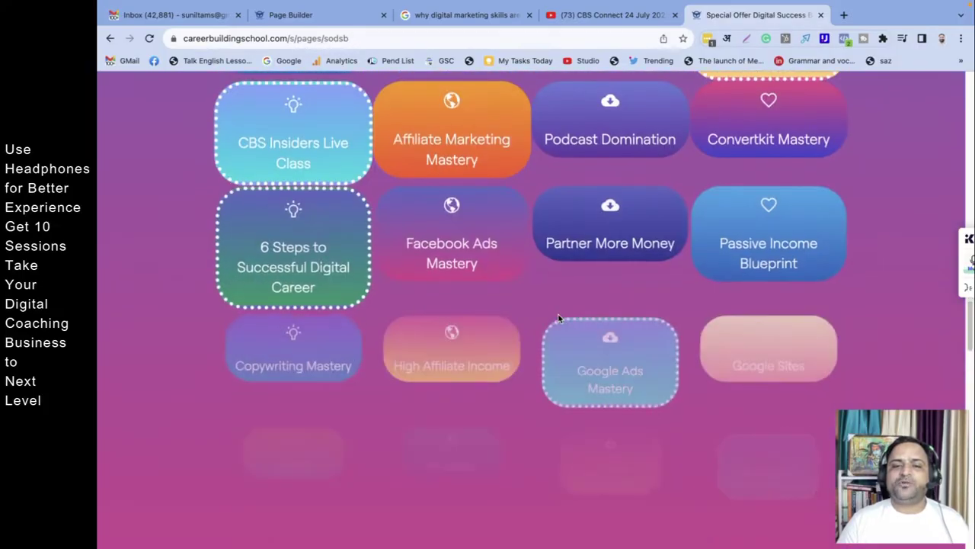
{"action": "scroll", "coordinate": [558, 318], "scroll_direction": "down", "scroll_amount": 10}
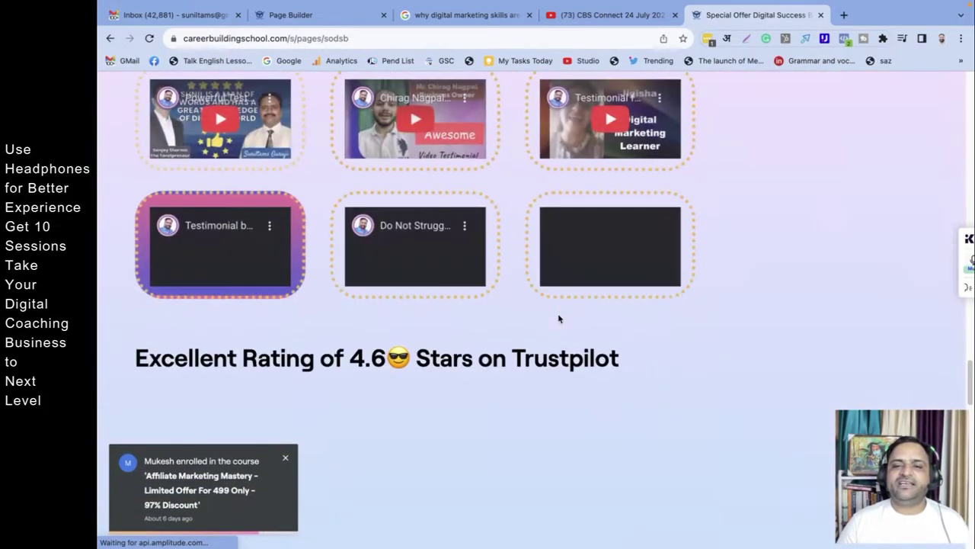
{"action": "scroll", "coordinate": [559, 318], "scroll_direction": "down", "scroll_amount": 3}
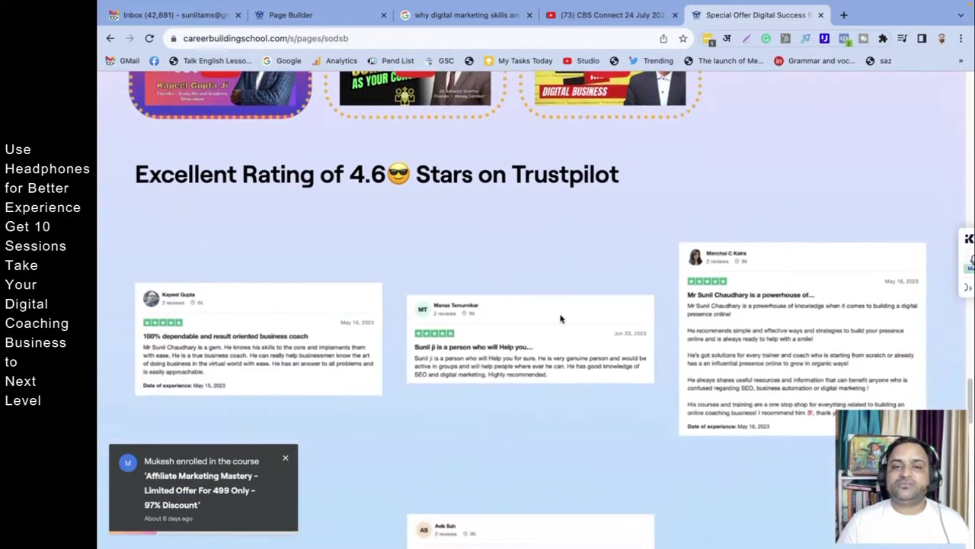
{"action": "scroll", "coordinate": [560, 318], "scroll_direction": "up", "scroll_amount": 10}
{"action": "scroll", "coordinate": [567, 319], "scroll_direction": "up", "scroll_amount": 15}
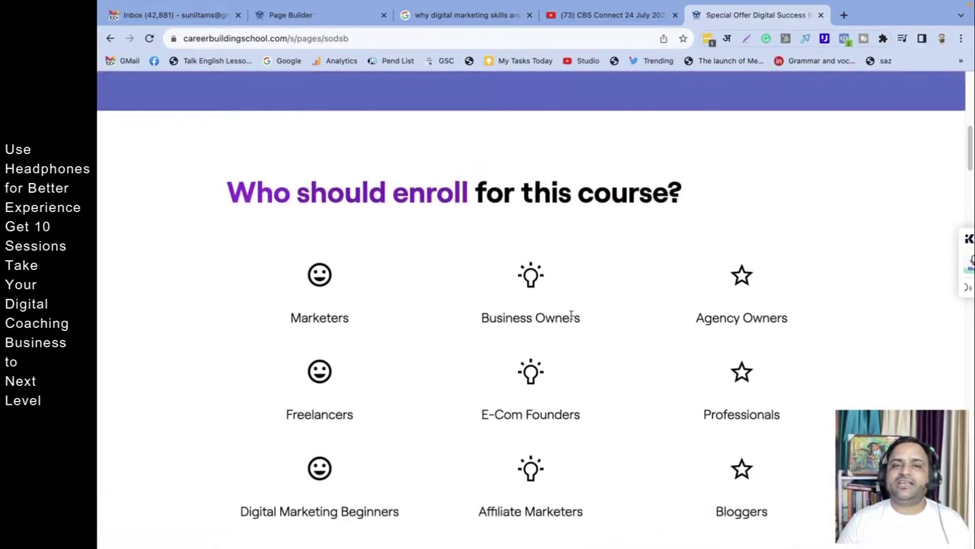
{"action": "scroll", "coordinate": [573, 318], "scroll_direction": "up", "scroll_amount": 5}
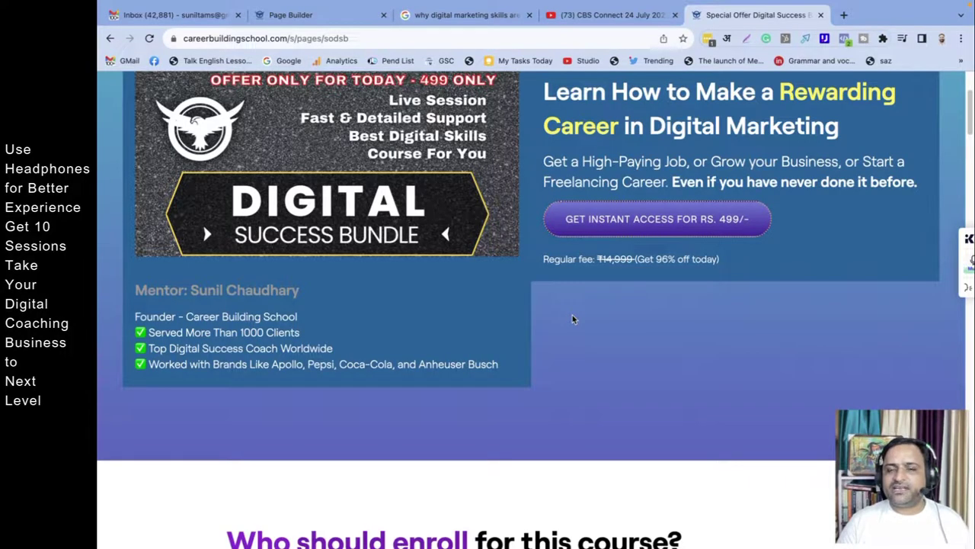
{"action": "scroll", "coordinate": [572, 319], "scroll_direction": "up", "scroll_amount": 1}
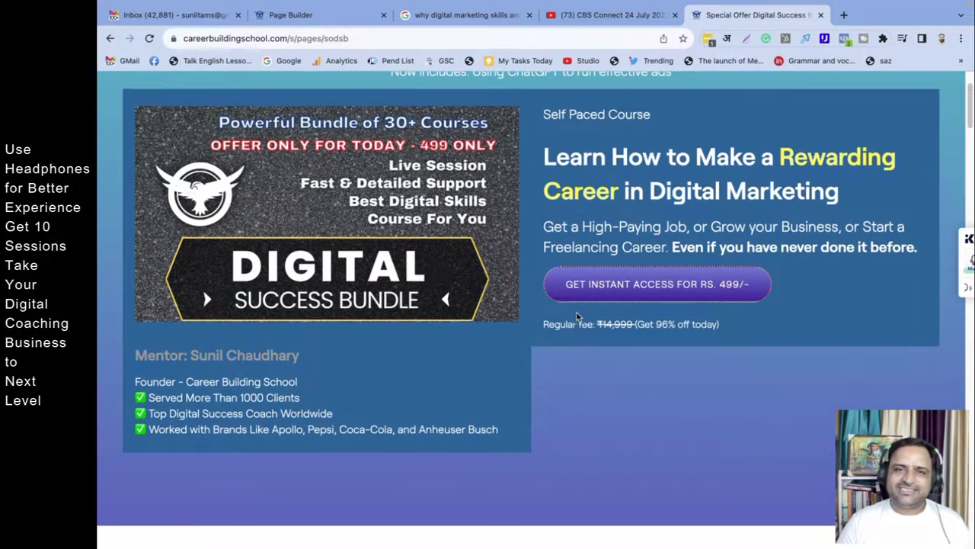
{"action": "scroll", "coordinate": [576, 317], "scroll_direction": "up", "scroll_amount": 2}
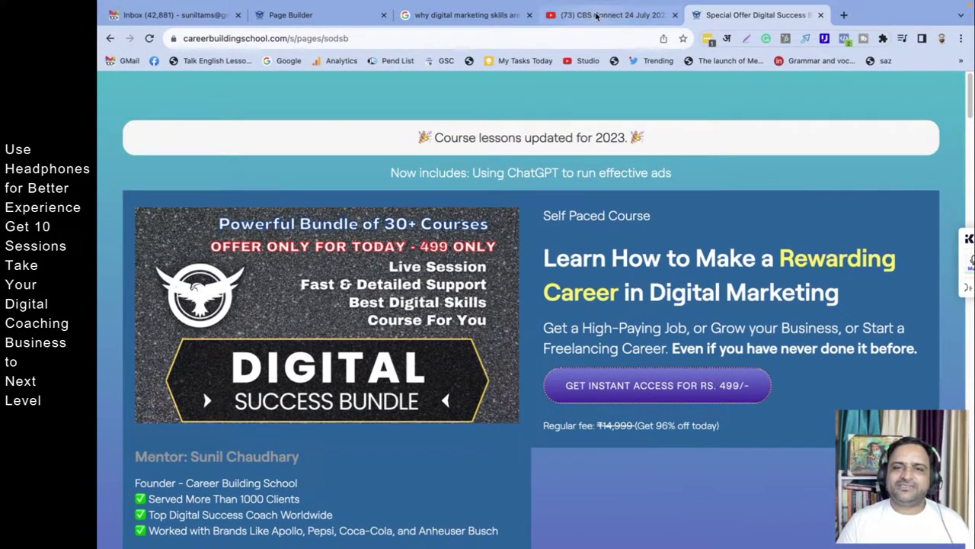
{"action": "left_click", "coordinate": [598, 15]}
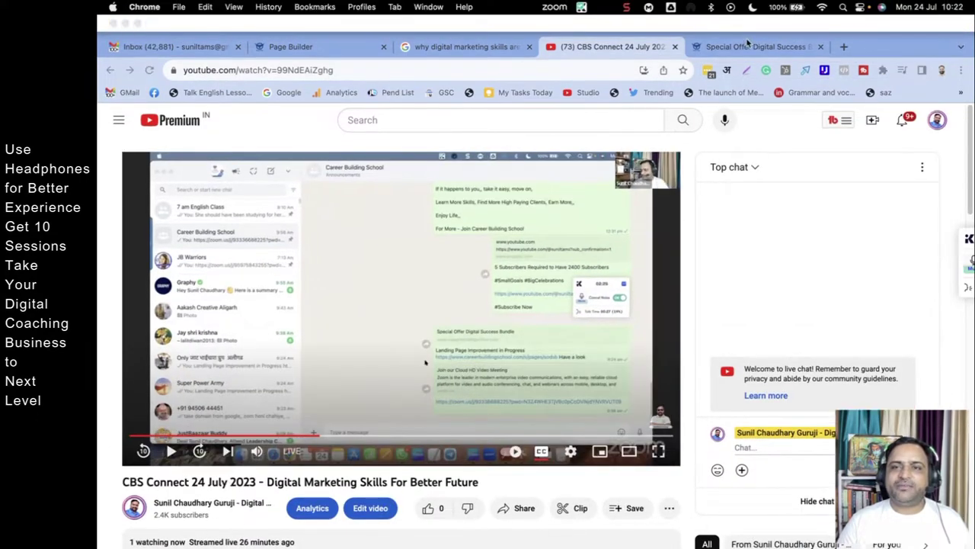
{"action": "left_click", "coordinate": [754, 14]}
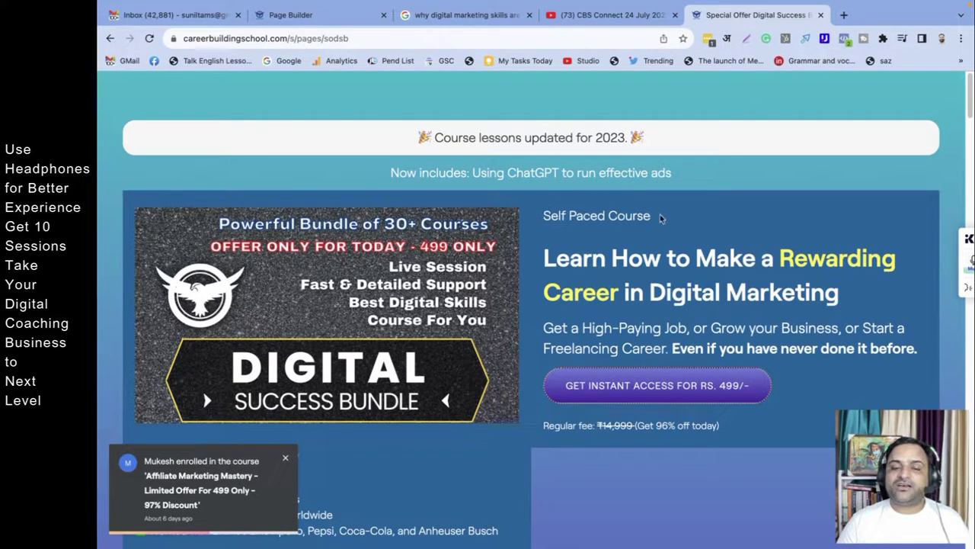